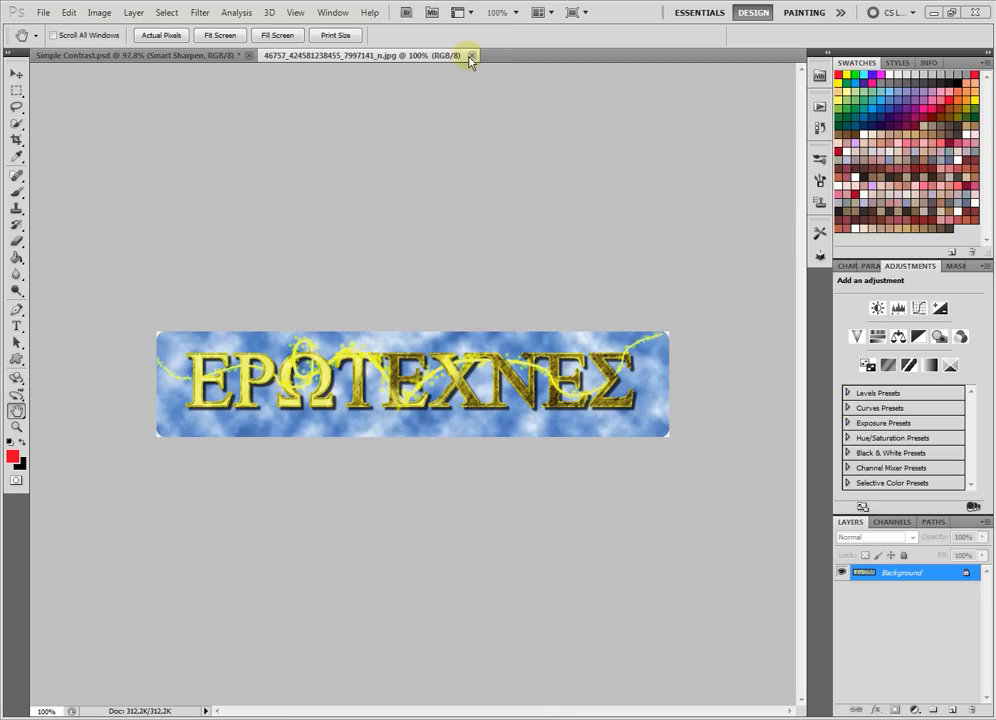
Step: Close the banner image and turn on the visibility of all layers in Simple Contrast.psd
click(472, 55)
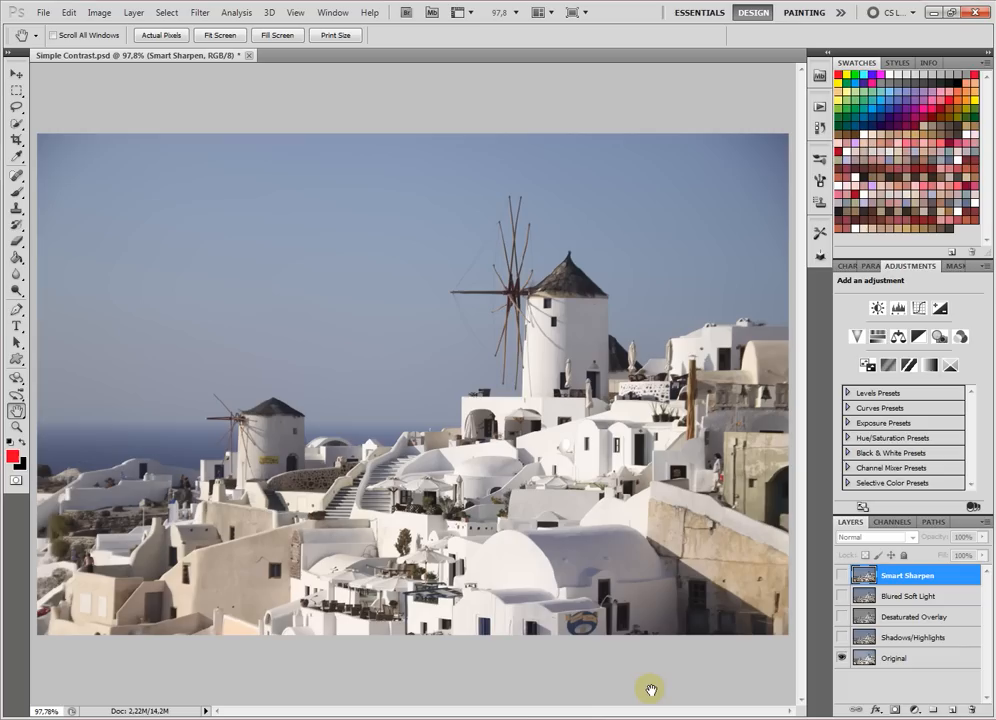
alt+click(842, 660)
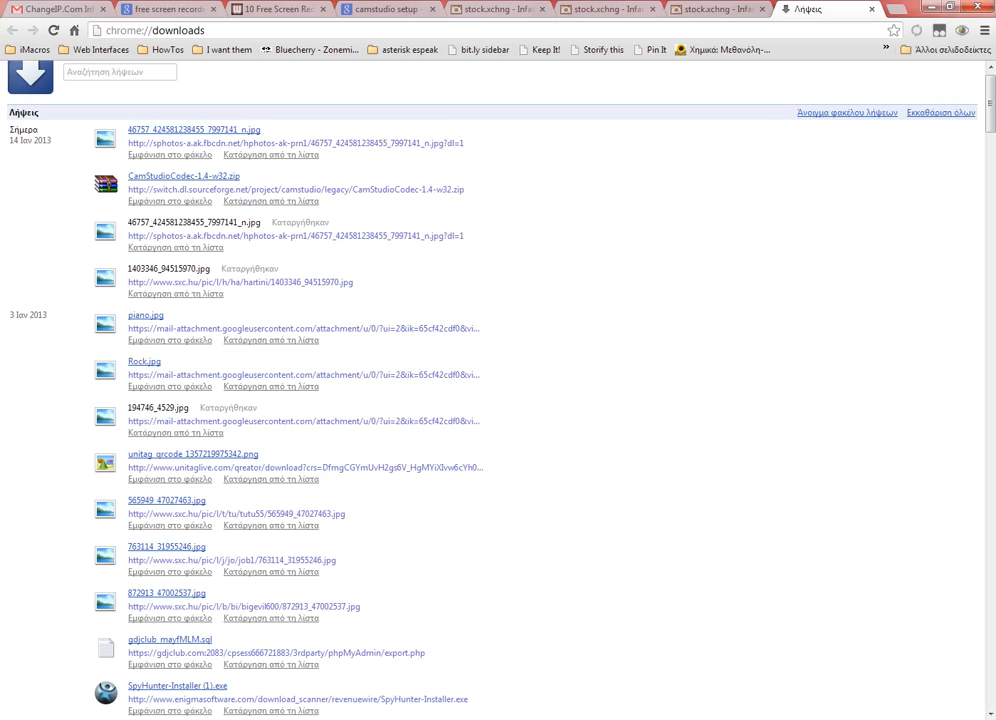
Step: Open Simple Contrast.jpg from the Video Tutorials folder as a separate document and fit it to the screen
mouse_move(88, 716)
click(122, 678)
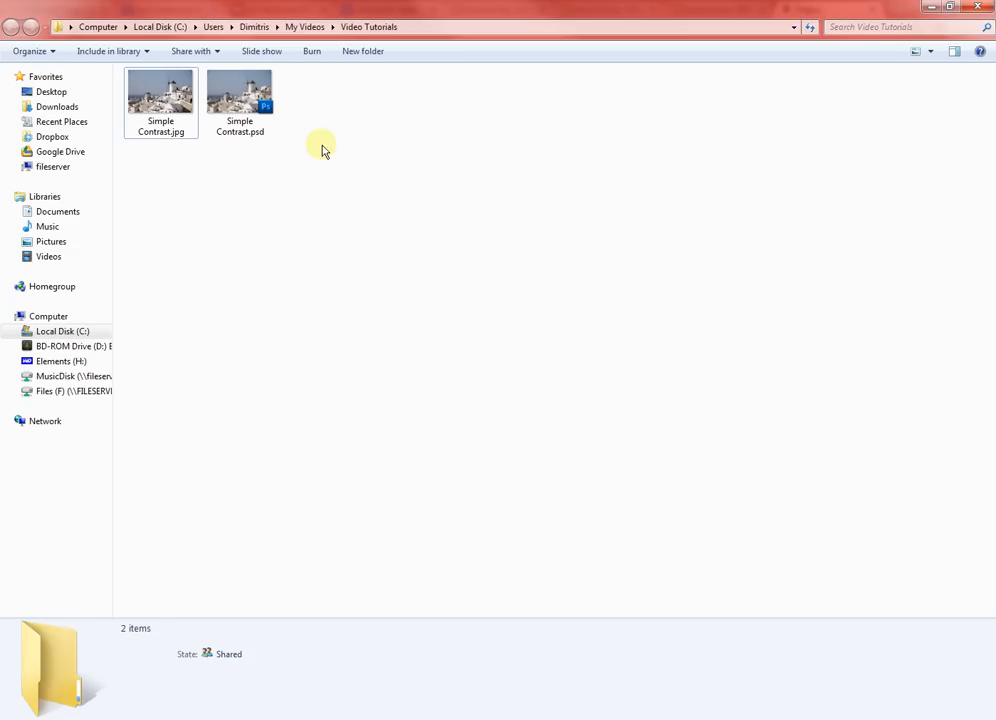
click(175, 133)
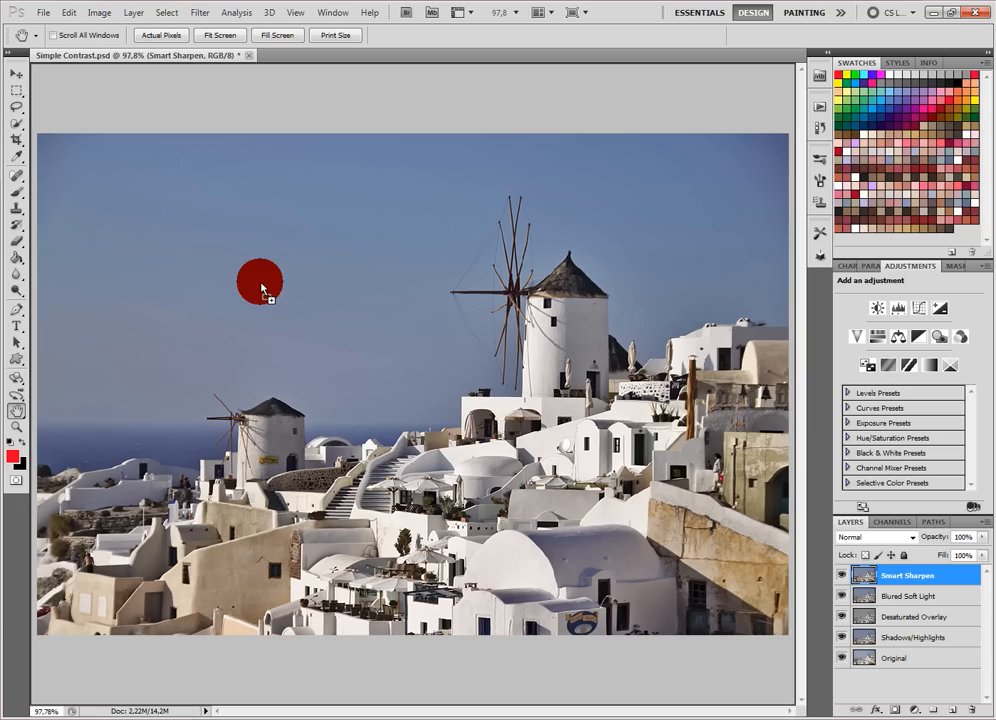
drag(262, 290, 285, 60)
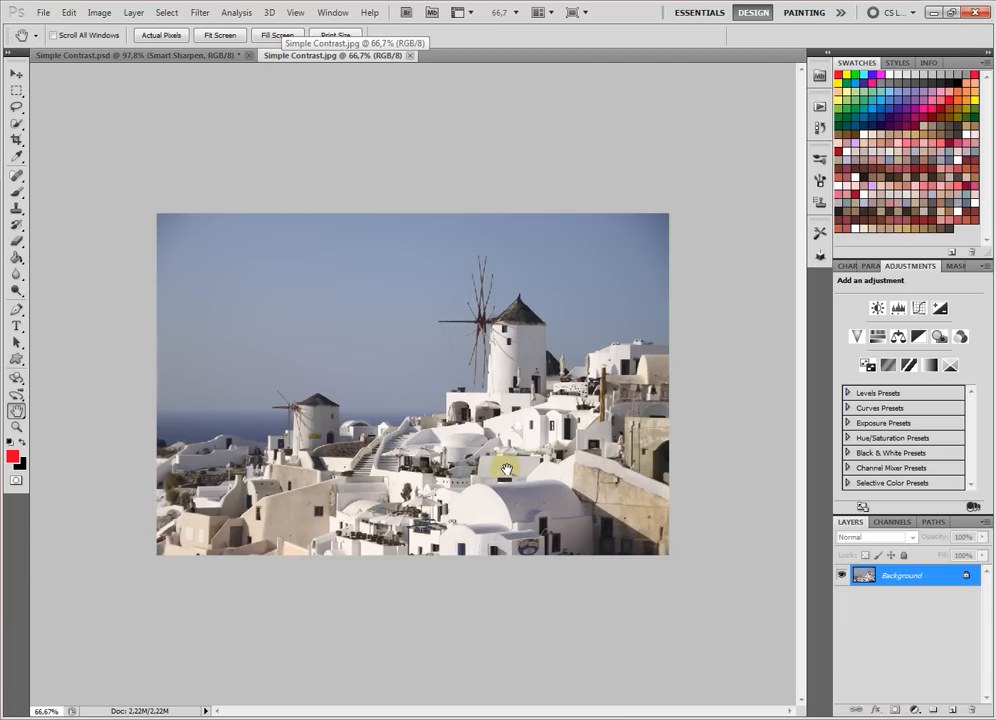
key(ctrl+0)
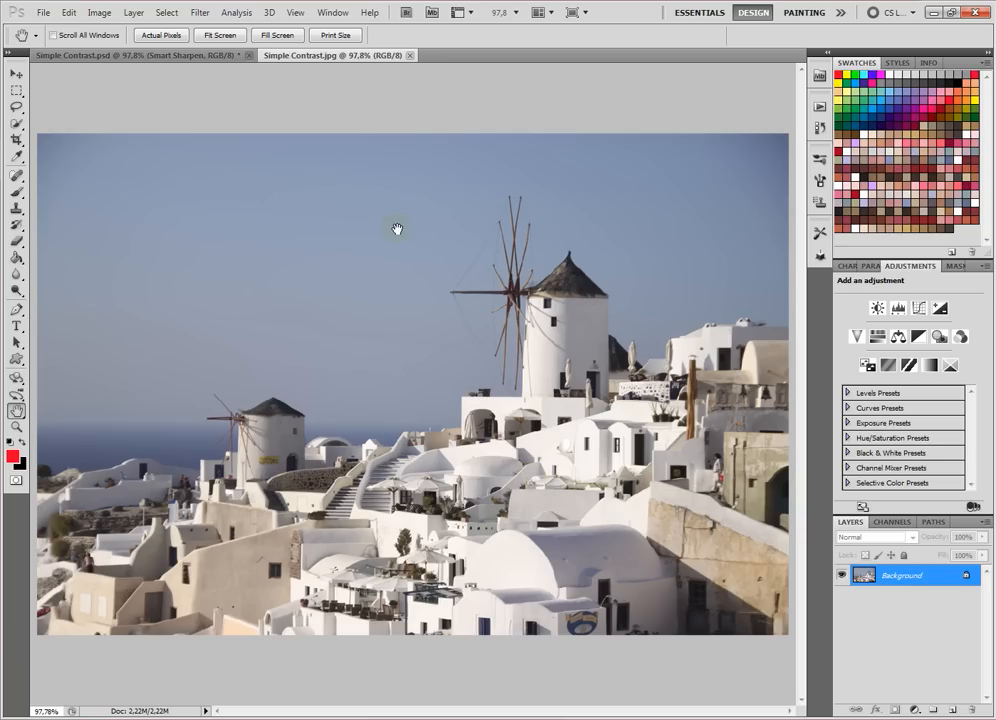
click(289, 14)
click(289, 14)
click(200, 12)
mouse_move(300, 14)
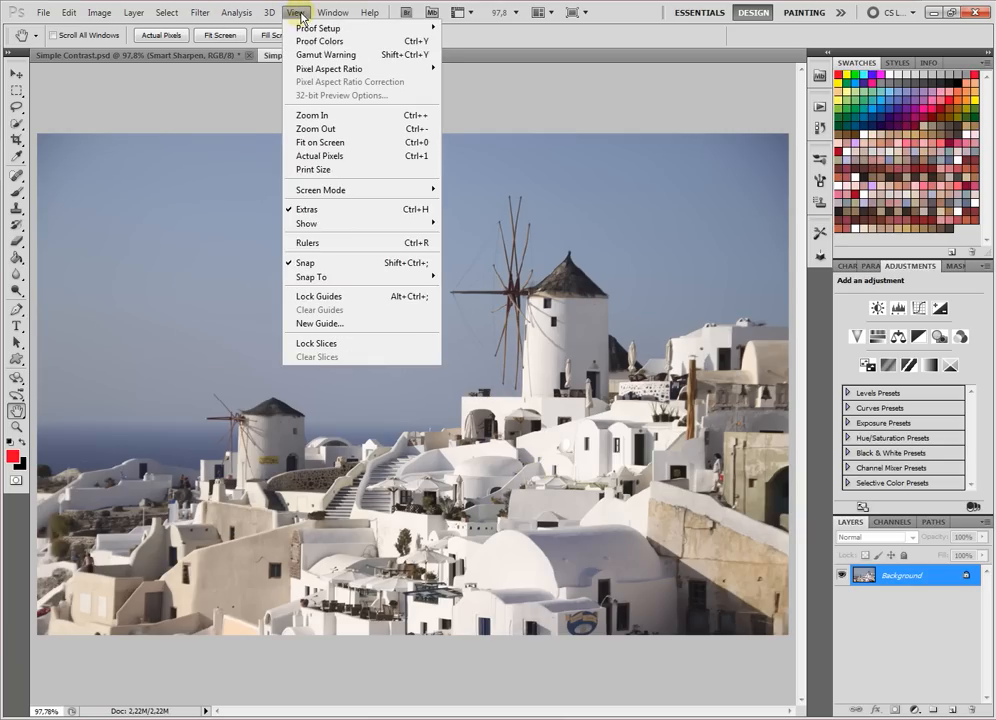
mouse_move(331, 14)
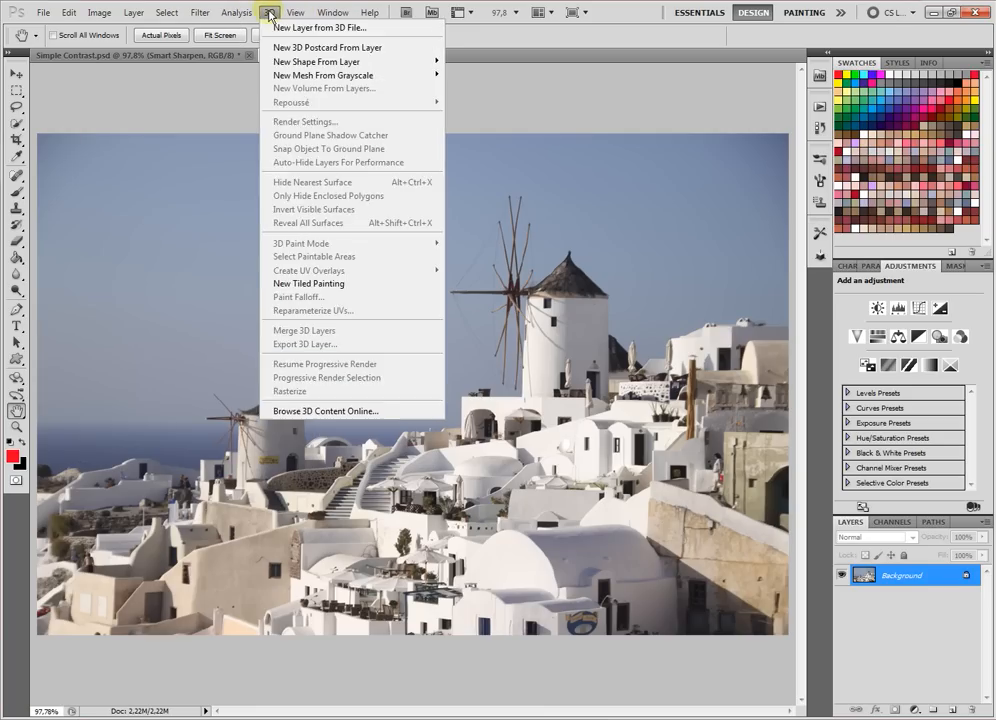
mouse_move(125, 13)
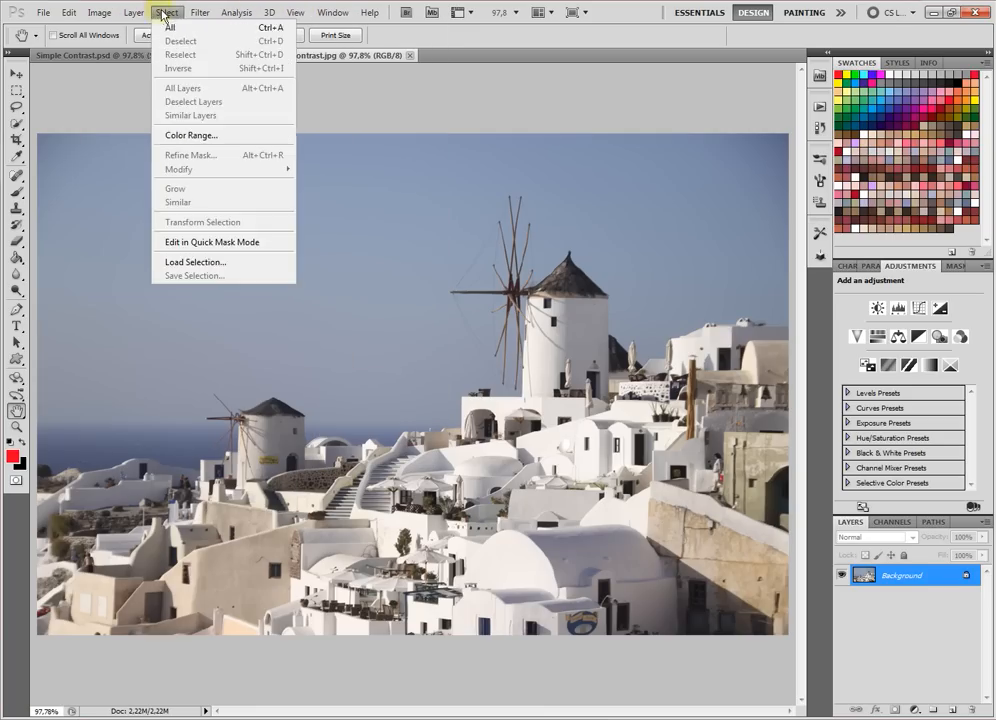
click(163, 12)
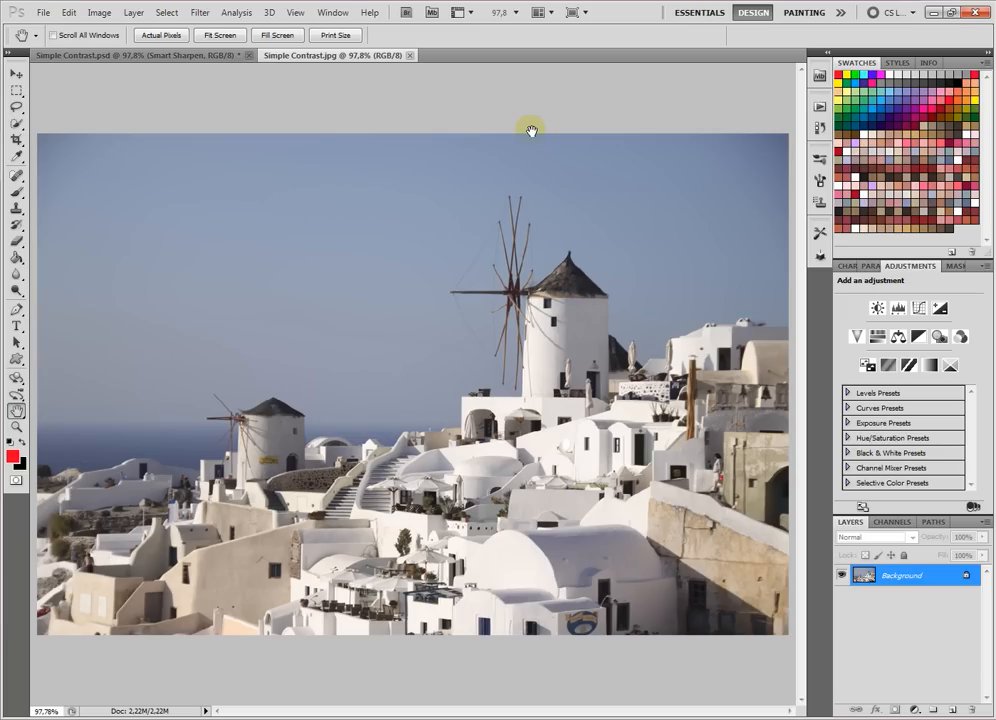
Step: Convert the locked Background into a regular layer named Original
double_click(960, 578)
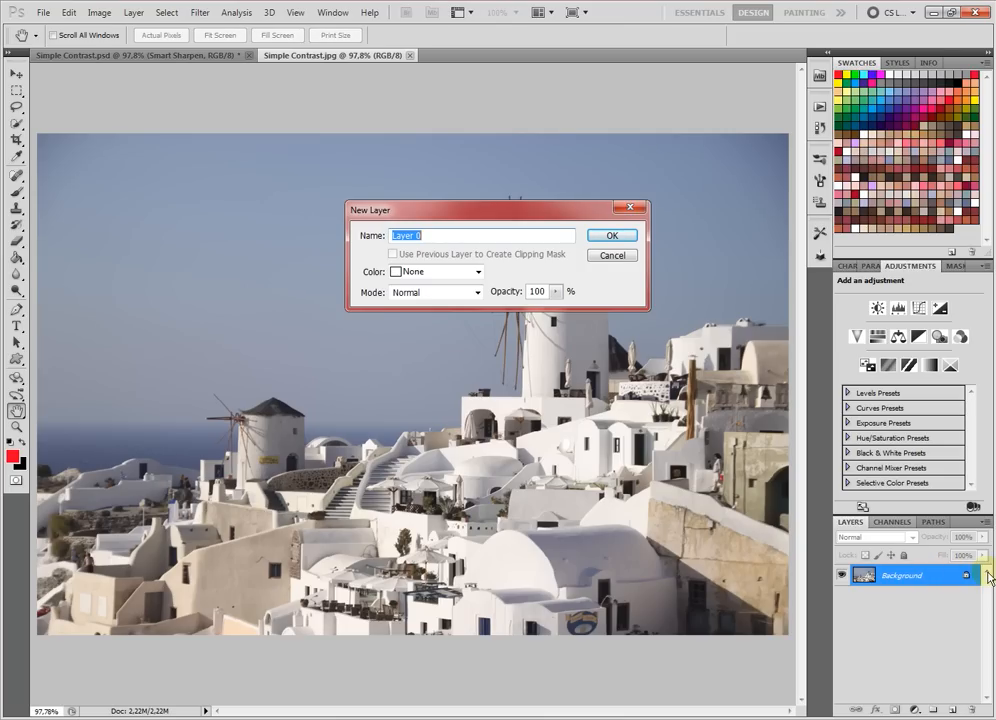
double_click(505, 238)
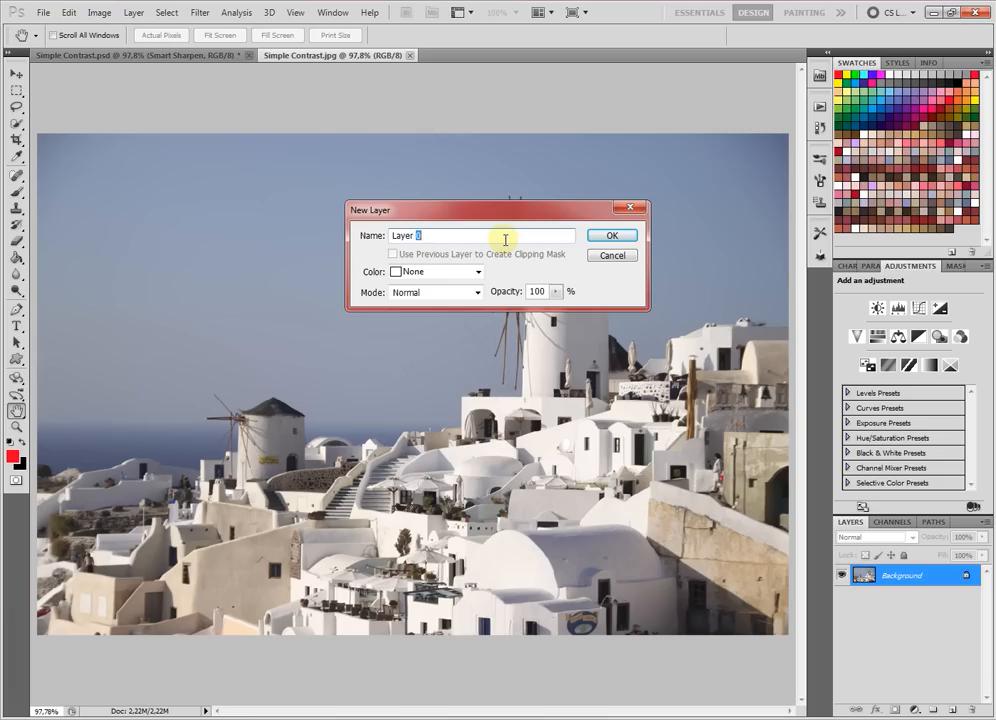
text(Or)
key(BackSpace)
key(BackSpace)
key(BackSpace)
key(BackSpace)
key(BackSpace)
key(BackSpace)
key(BackSpace)
key(BackSpace)
text(Original)
click(612, 236)
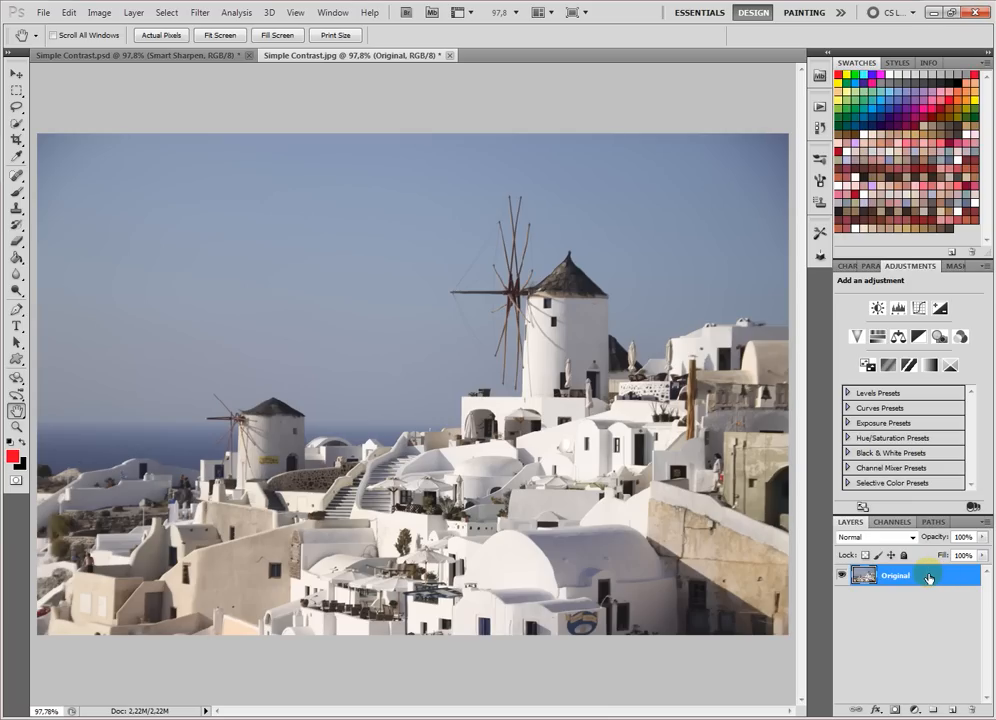
drag(928, 578, 954, 712)
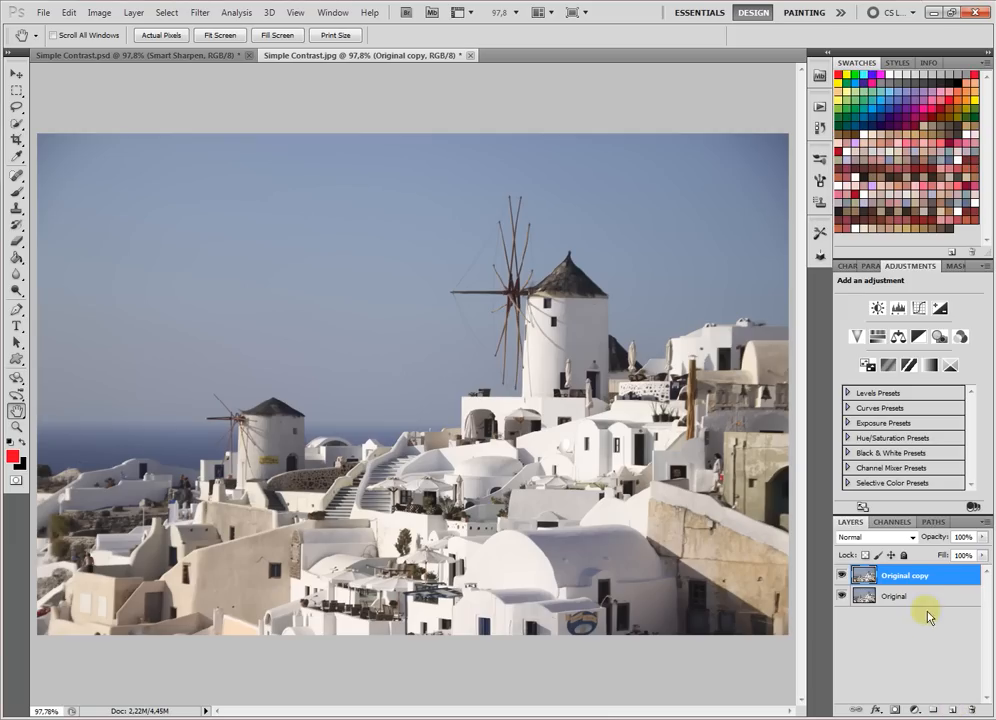
drag(916, 578, 974, 709)
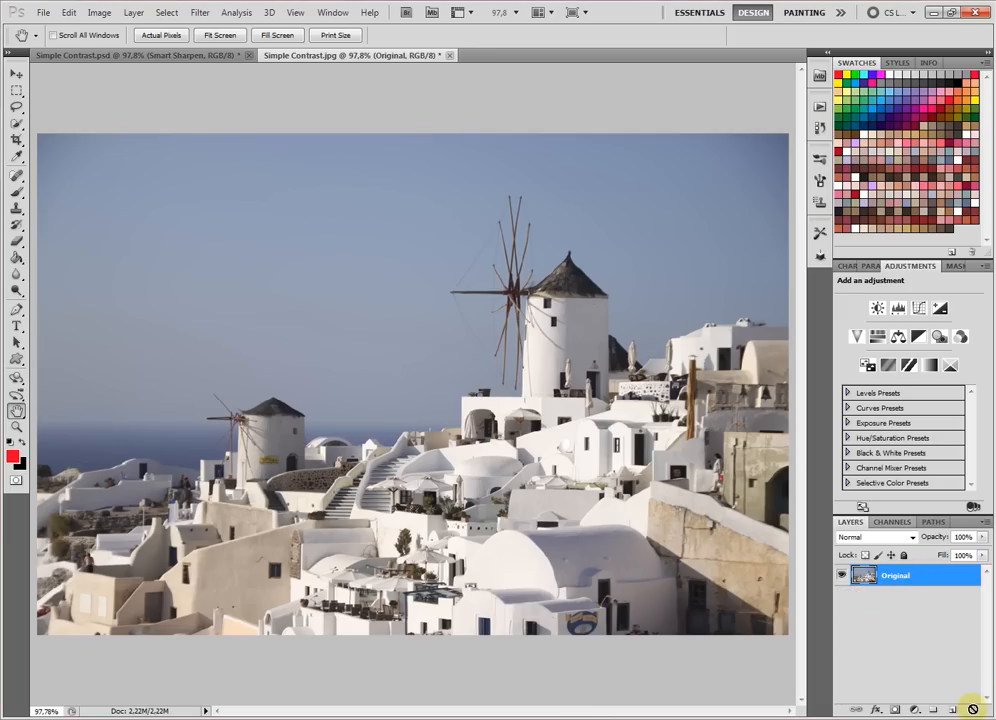
right_click(919, 577)
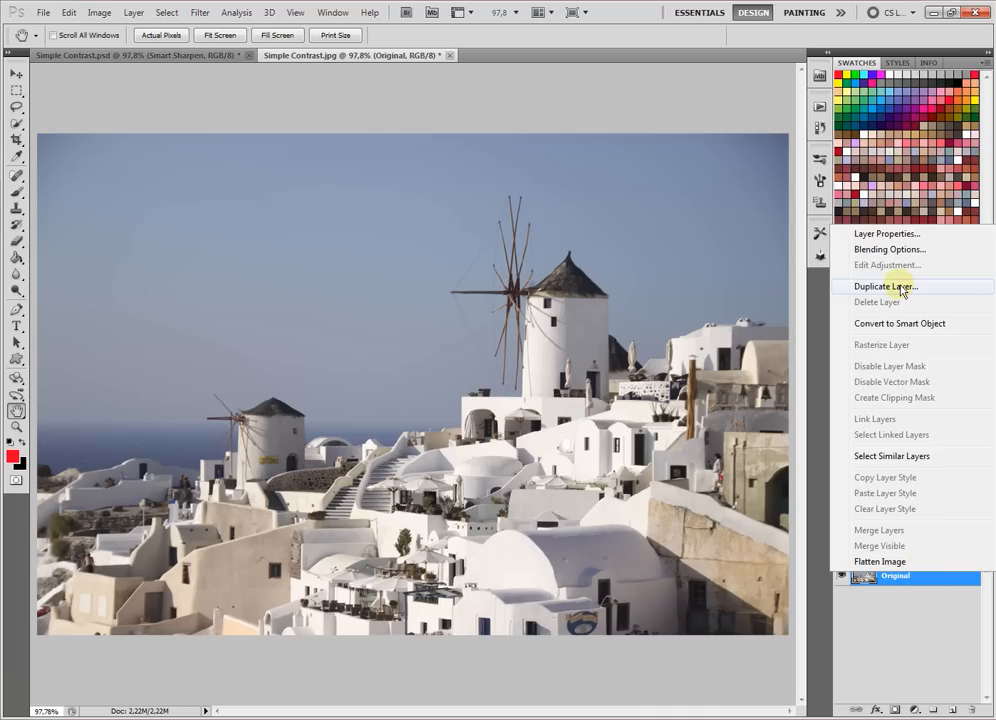
Step: Duplicate the Original layer within the same document and name the copy Shadow/Highlight
click(99, 12)
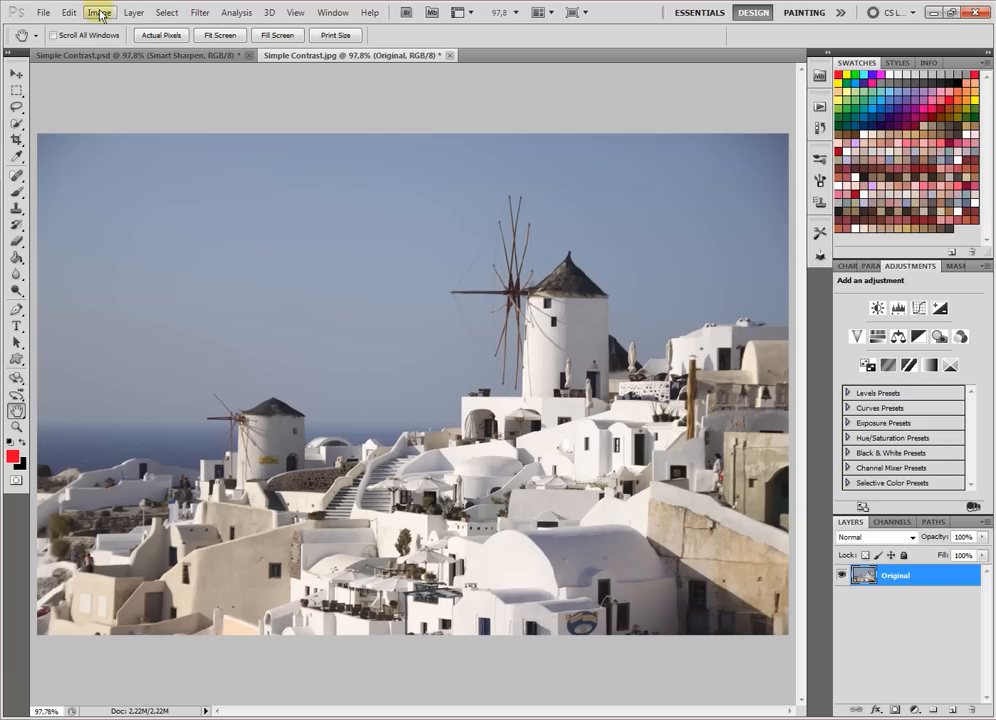
mouse_move(134, 14)
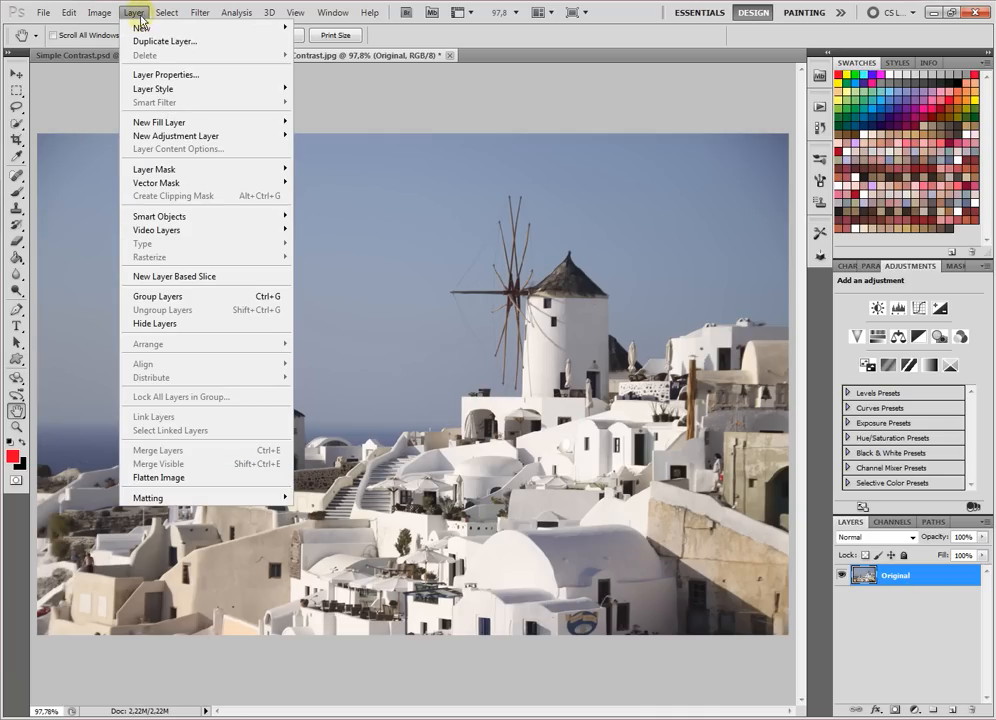
click(140, 41)
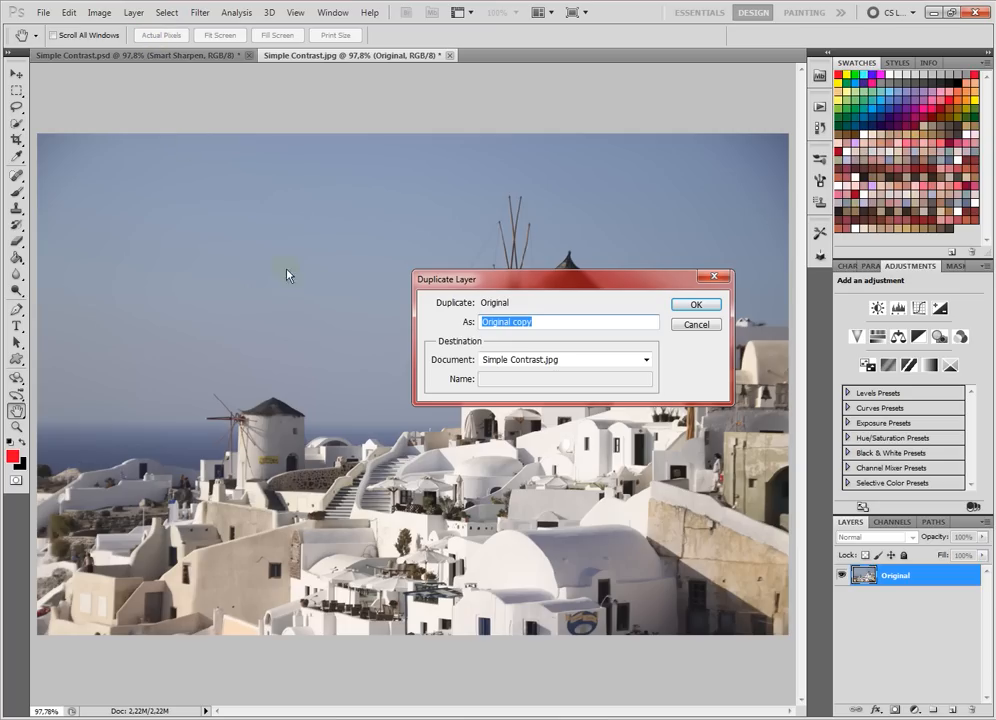
mouse_move(514, 287)
mouse_down()
mouse_move(511, 318)
mouse_move(519, 278)
mouse_up()
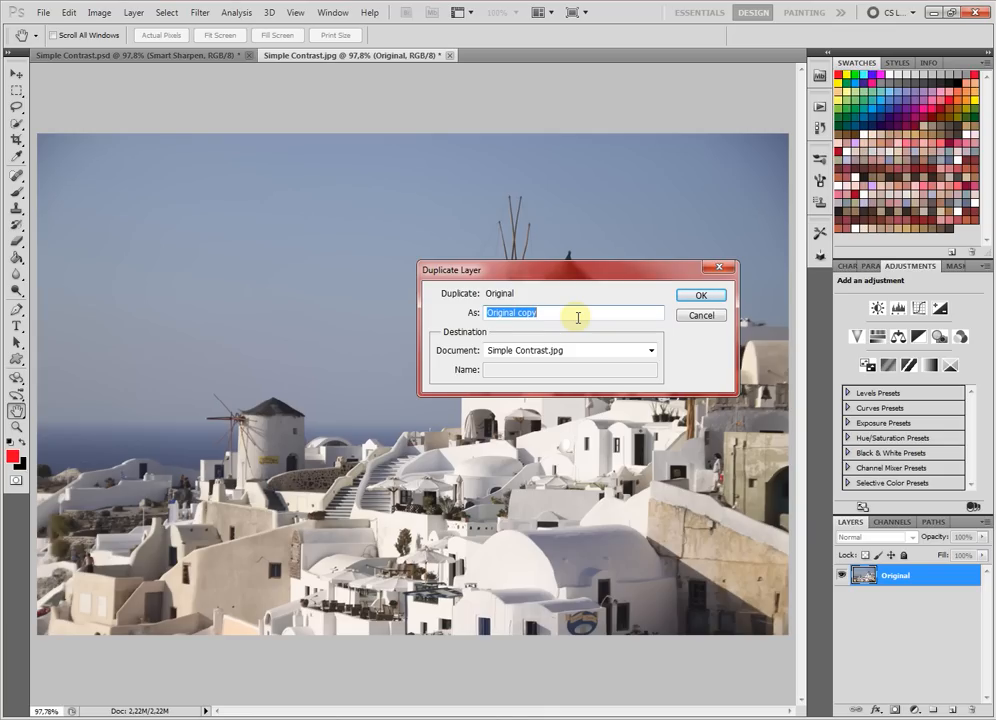
text(Shadow/Highlight)
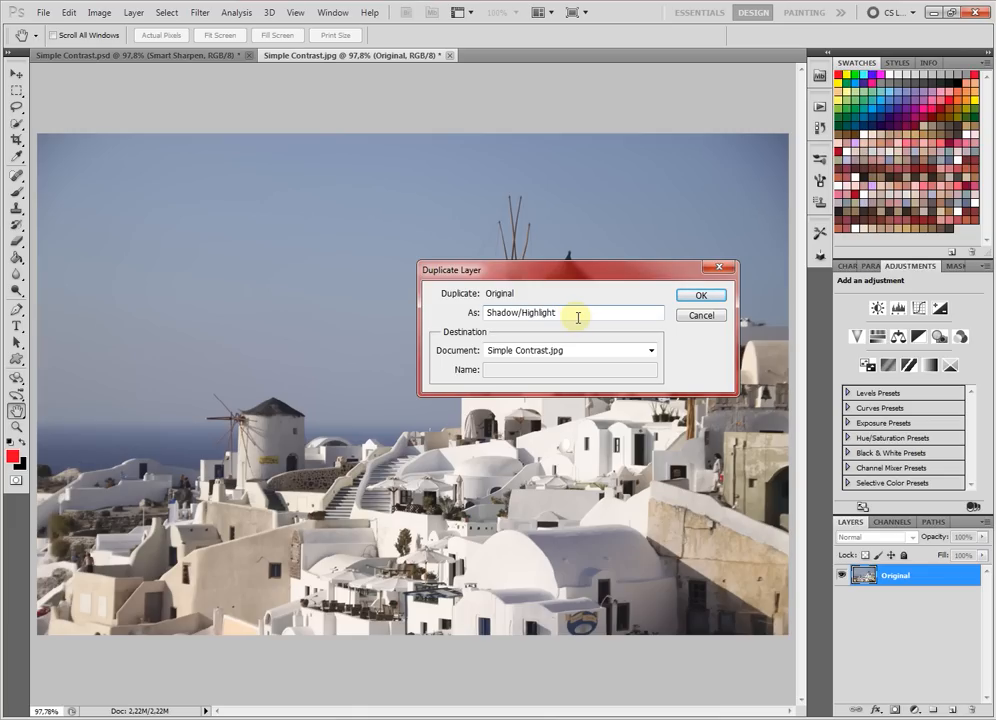
click(702, 297)
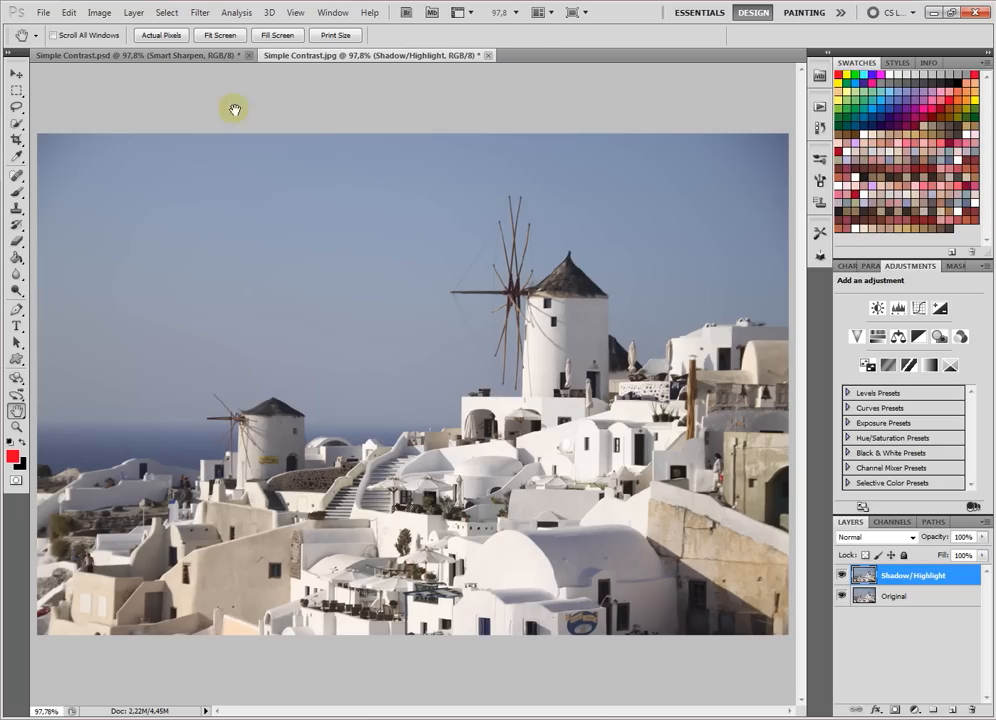
Step: Start the Shadows/Highlights adjustment on the Shadow/Highlight layer with its additional options shown
click(131, 13)
mouse_move(106, 18)
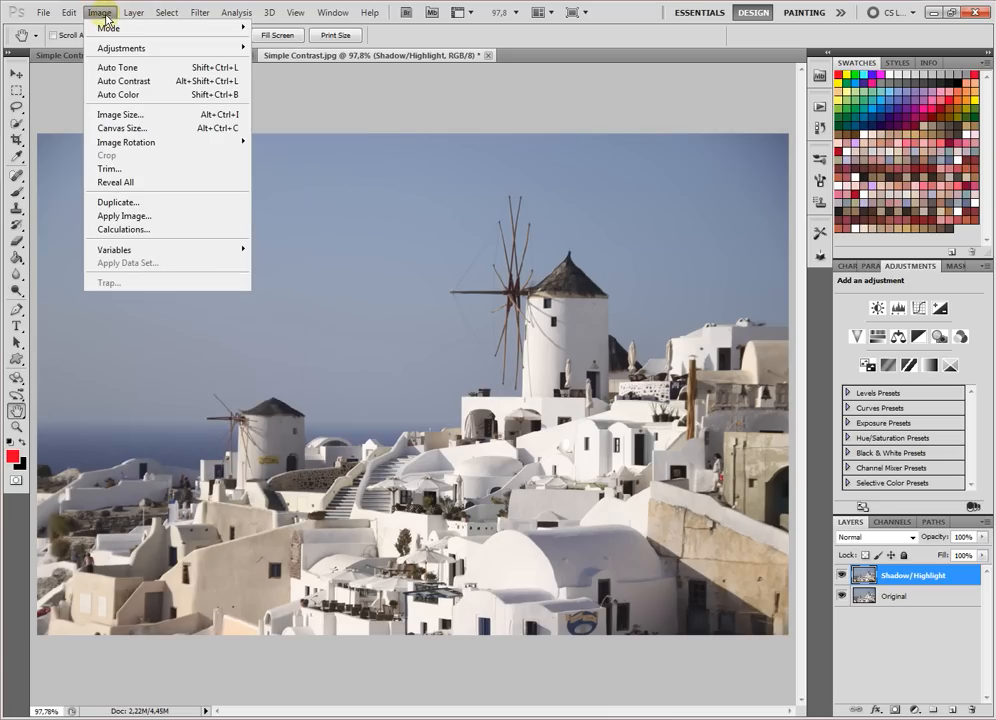
mouse_move(140, 48)
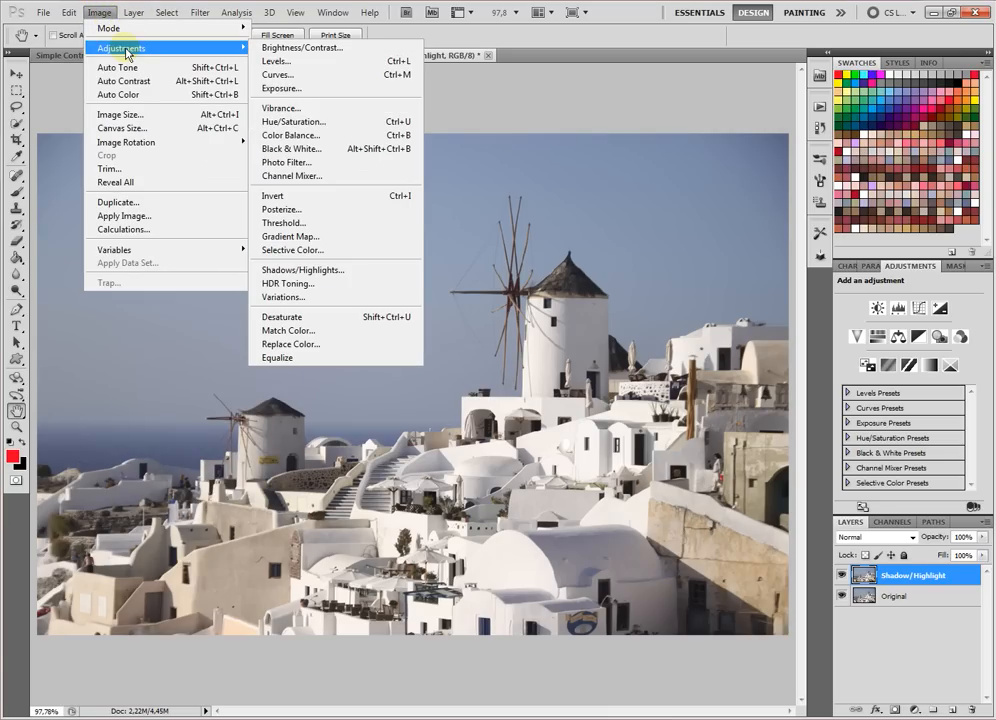
click(322, 272)
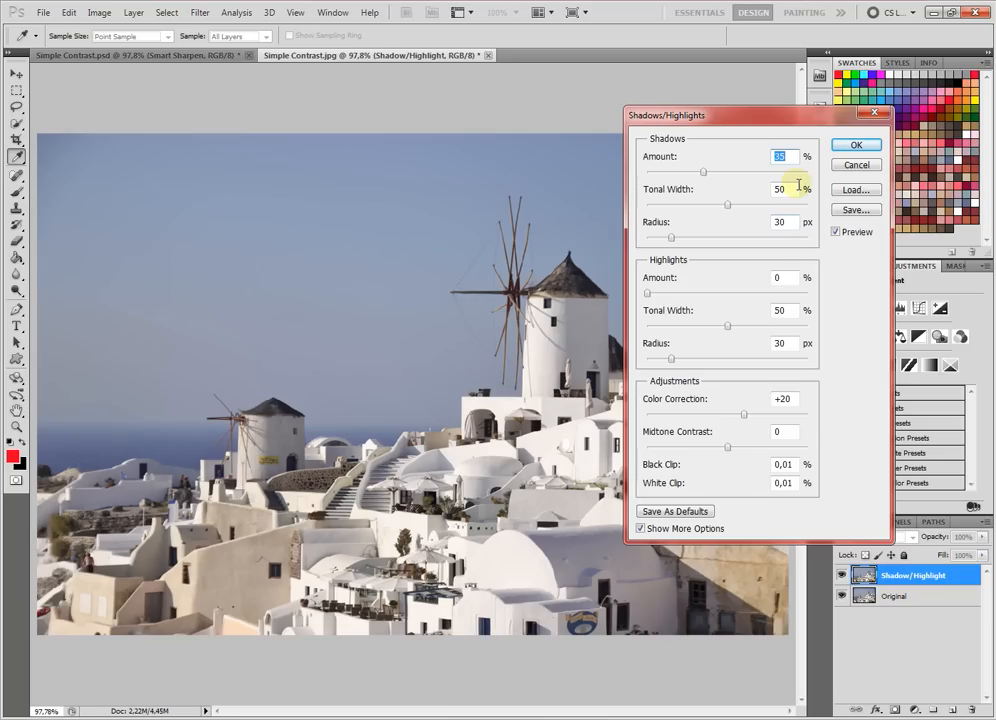
click(787, 124)
mouse_move(788, 121)
mouse_down()
mouse_move(862, 126)
mouse_move(790, 131)
mouse_up()
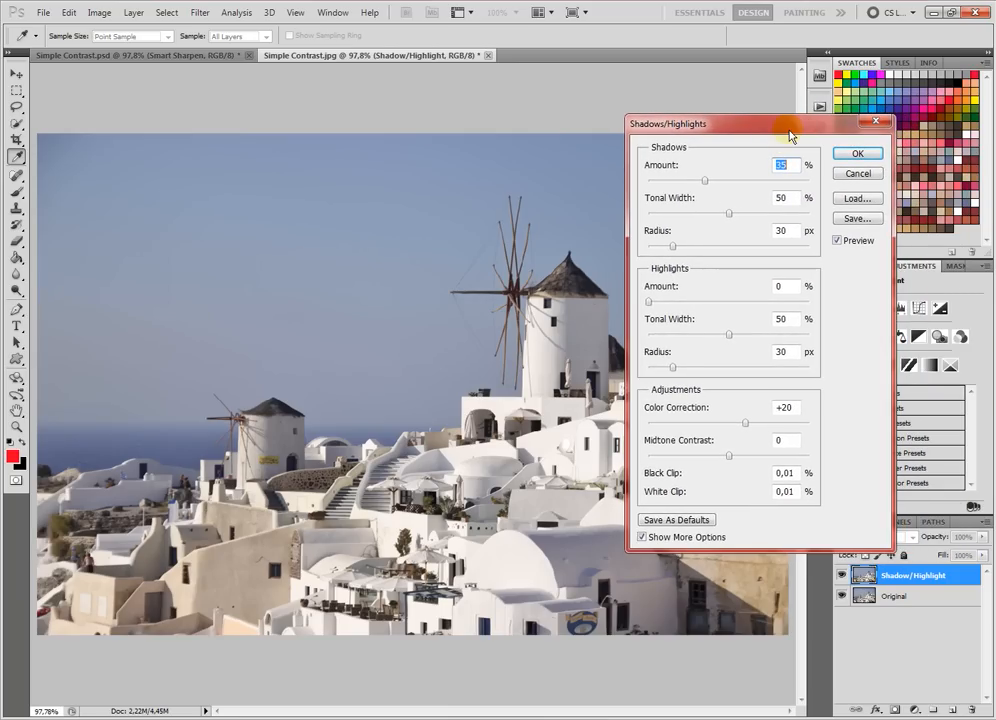
click(666, 543)
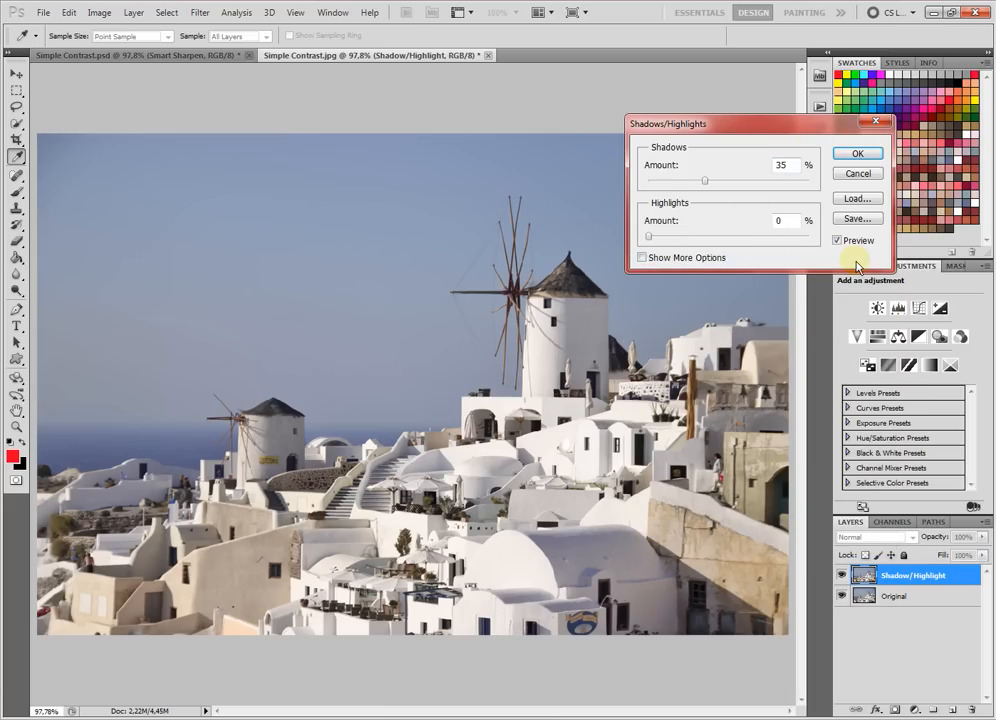
click(690, 262)
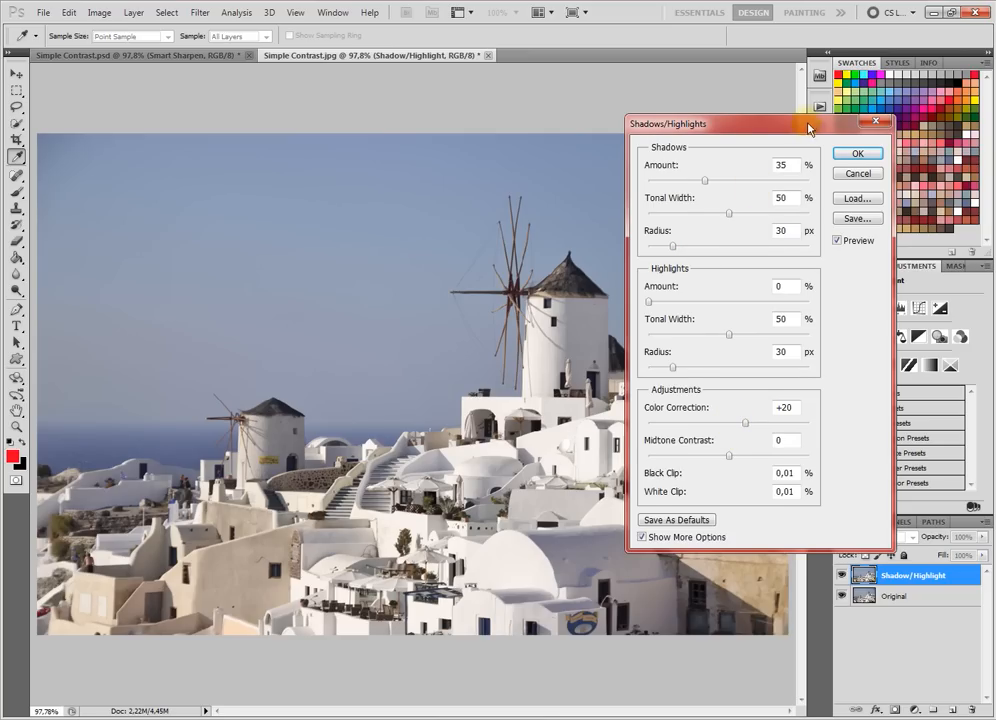
drag(805, 125, 798, 116)
Step: Set the shadows to an amount of 50%, a tonal width of 40% and a radius of 40 px
double_click(780, 157)
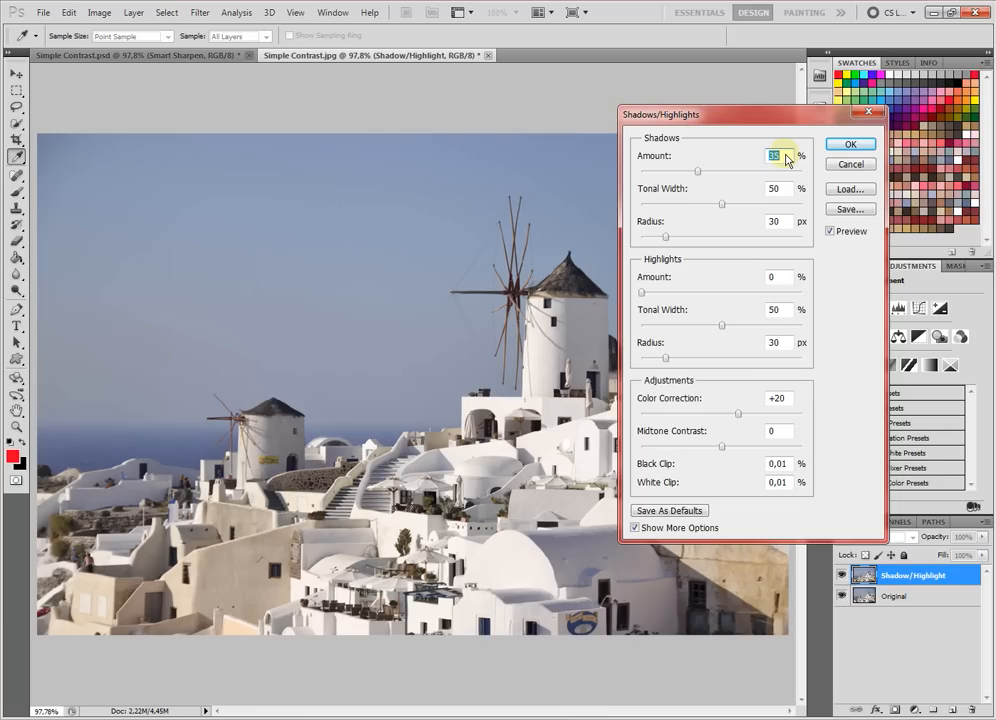
text(50)
key(Tab)
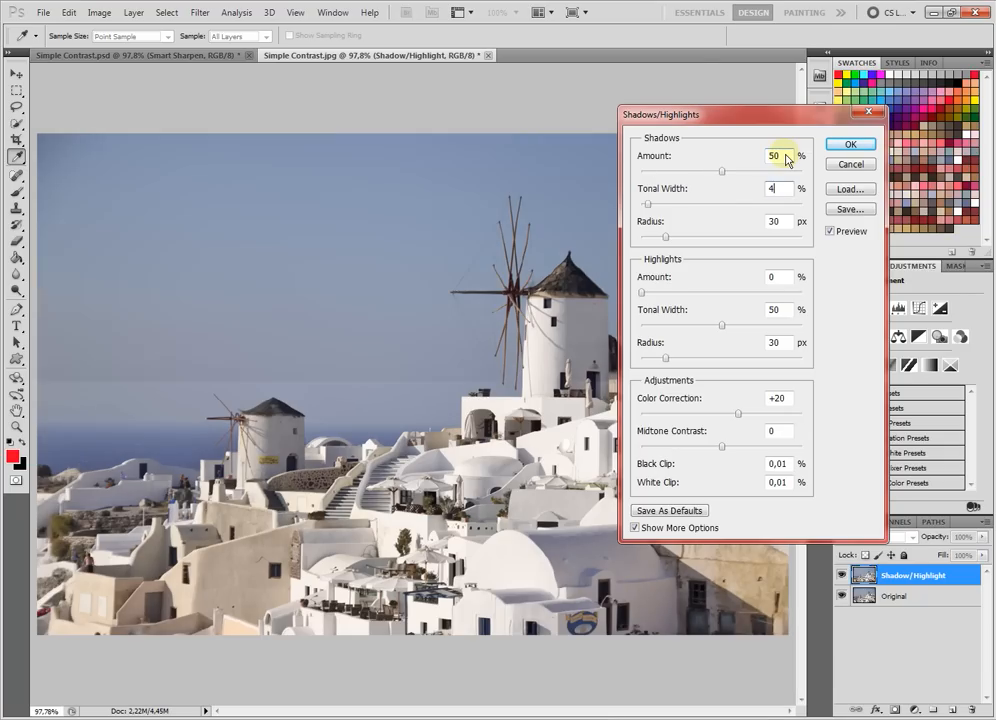
text(40)
key(Tab)
text(40)
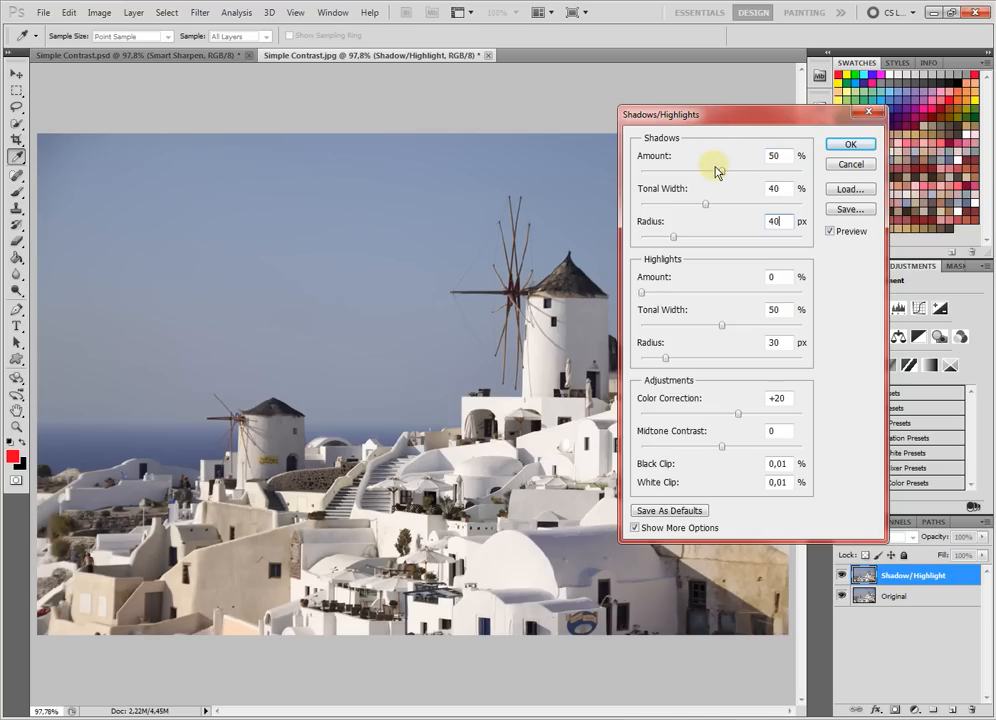
Step: Set the highlights to 50% amount, 40% tonal width and 120 px radius, with color correction at +20
click(788, 278)
text(50)
key(Tab)
text(40)
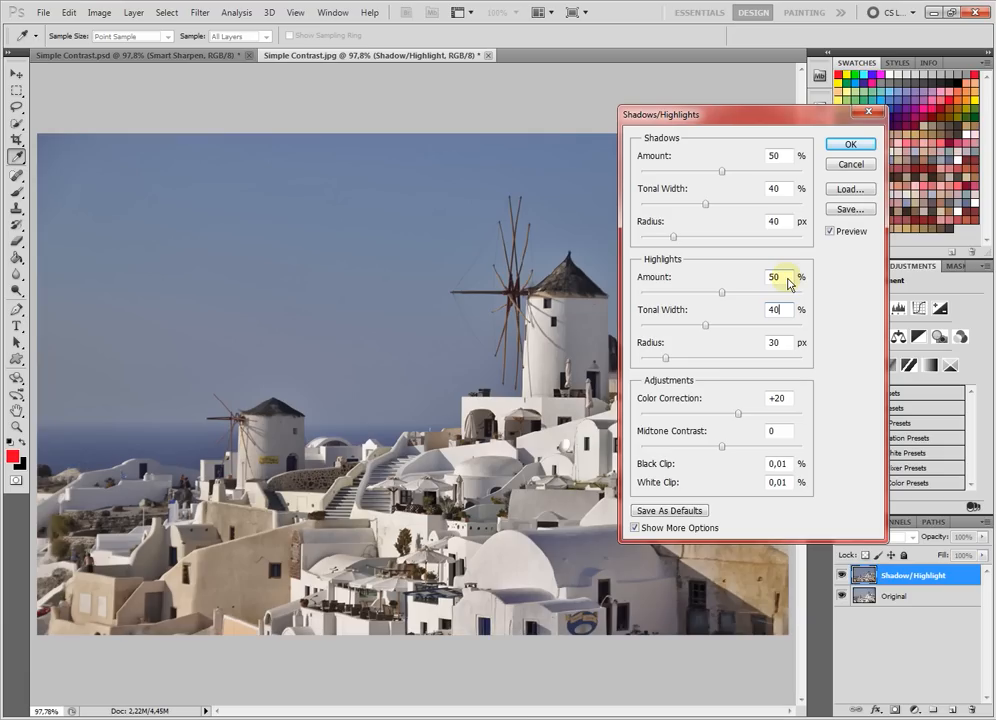
key(Tab)
text(120)
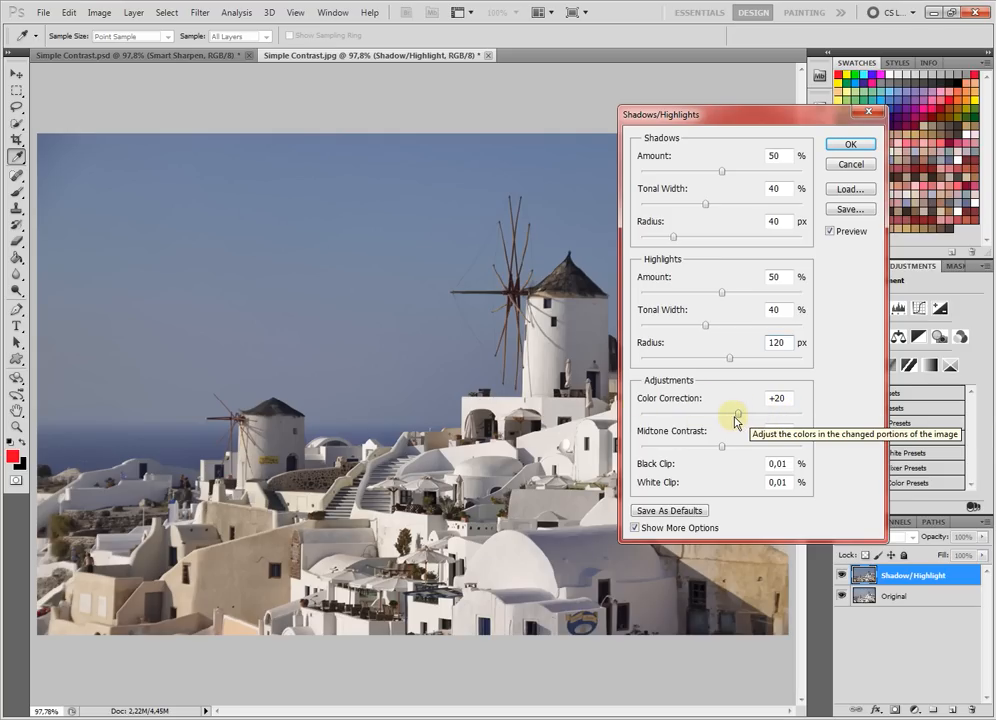
click(751, 415)
mouse_move(749, 414)
mouse_down()
mouse_move(727, 418)
mouse_move(786, 420)
mouse_move(739, 420)
mouse_up()
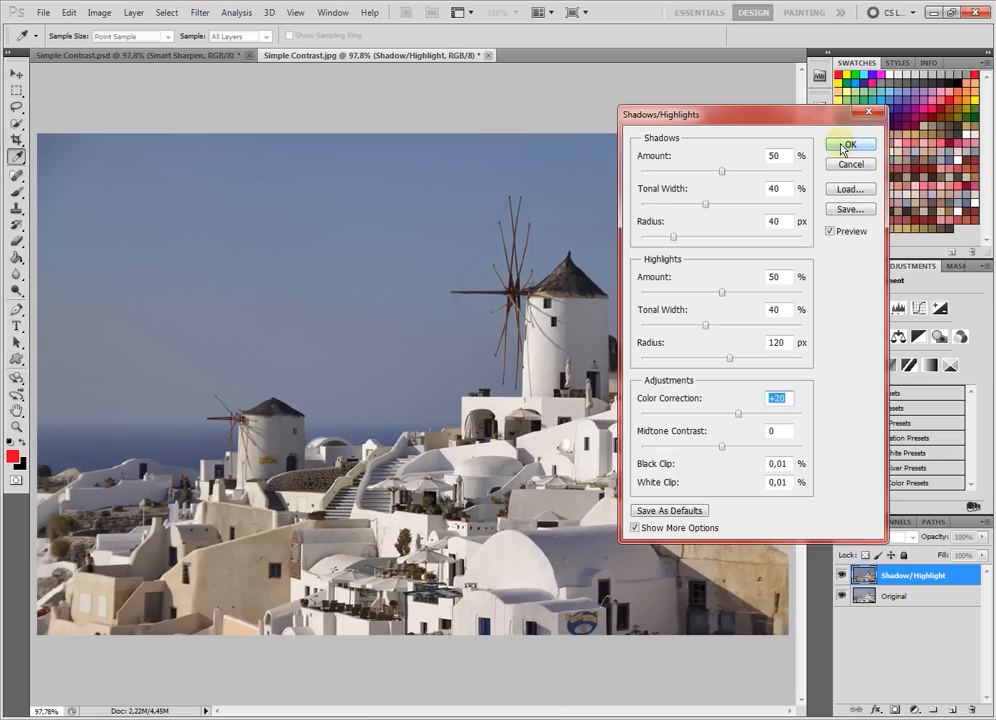
Step: Compare the photo with and without the Shadows/Highlights preview, leaving the preview on
click(832, 232)
click(832, 232)
click(832, 232)
click(832, 232)
click(832, 232)
click(832, 232)
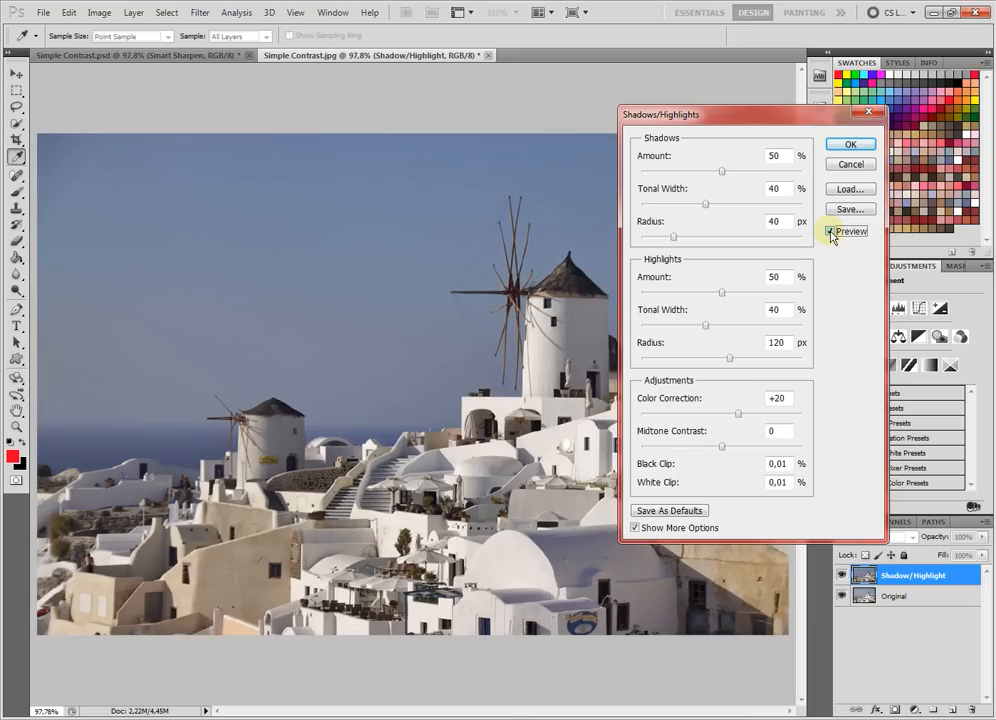
Step: Compare the photo with and without the Shadows/Highlights preview once more and apply the adjustment
click(832, 232)
click(832, 232)
click(848, 148)
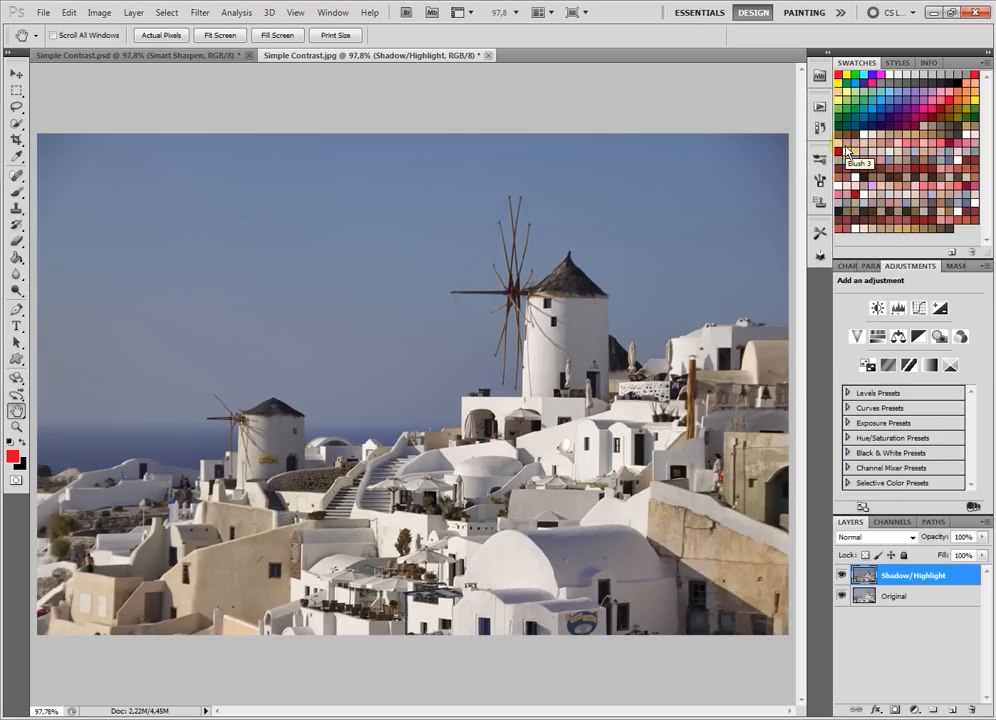
Step: Duplicate the Shadow/Highlight layer within Simple Contrast.jpg under the name Desaturated
right_click(922, 577)
click(877, 289)
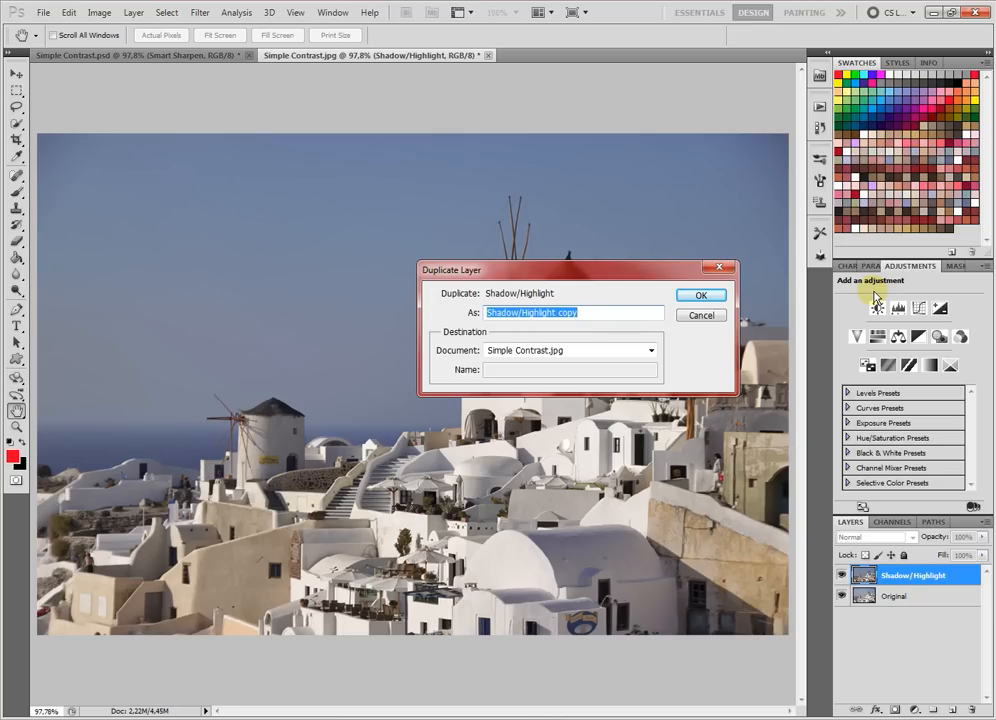
text(Desa)
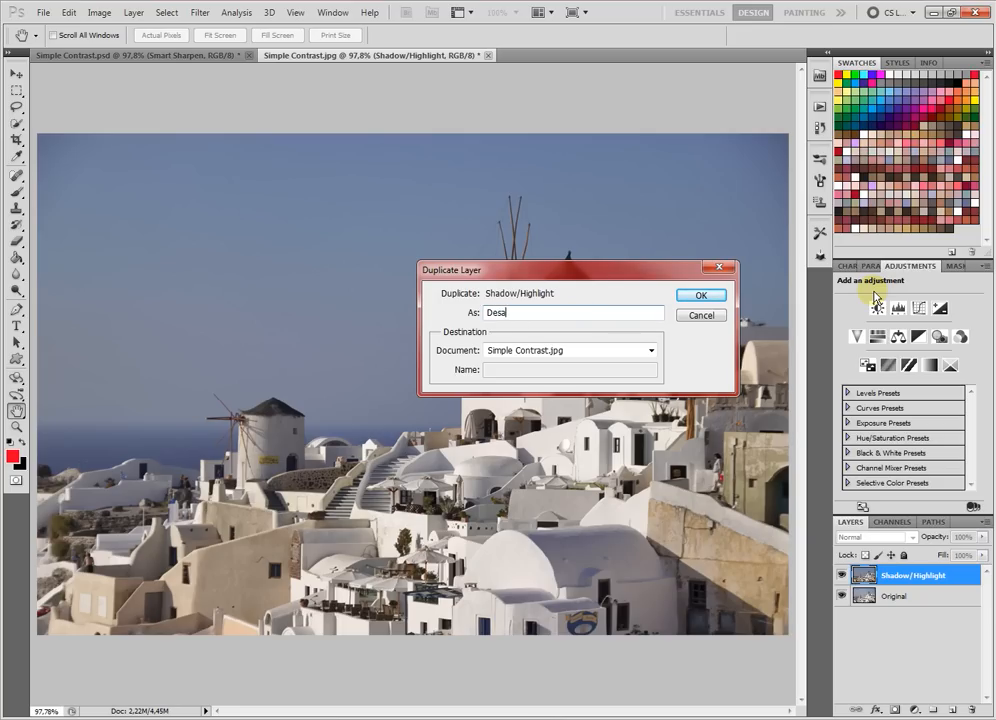
text(tureated)
key(Left)
key(Left)
key(Left)
key(BackSpace)
click(701, 295)
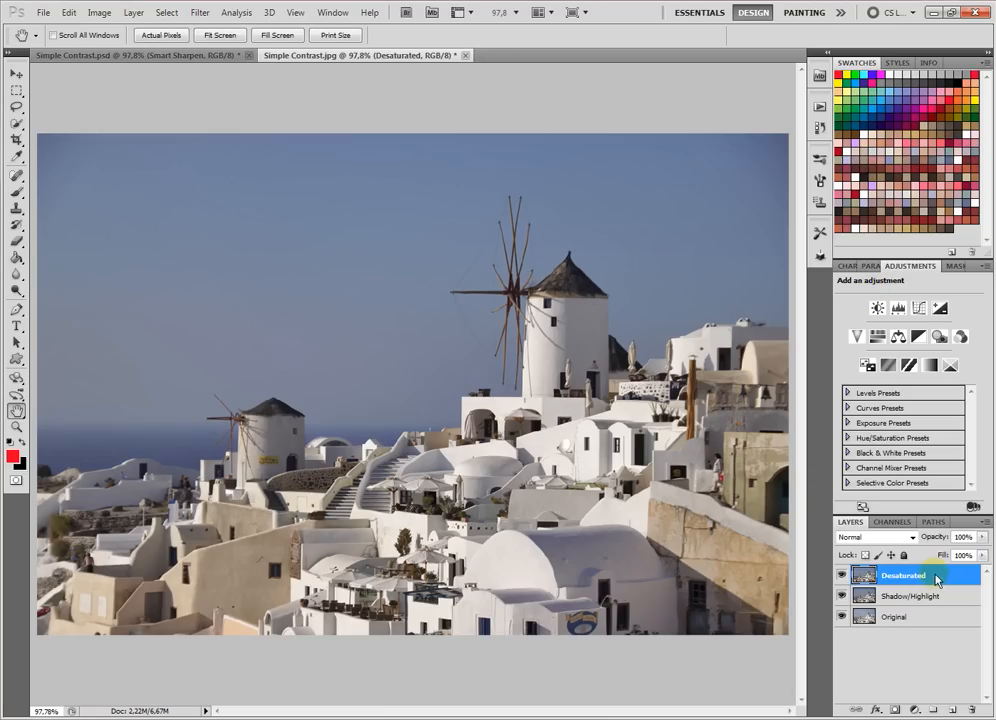
Step: Desaturate the Desaturated layer, comparing the color and grayscale versions and keeping the grayscale one
click(104, 14)
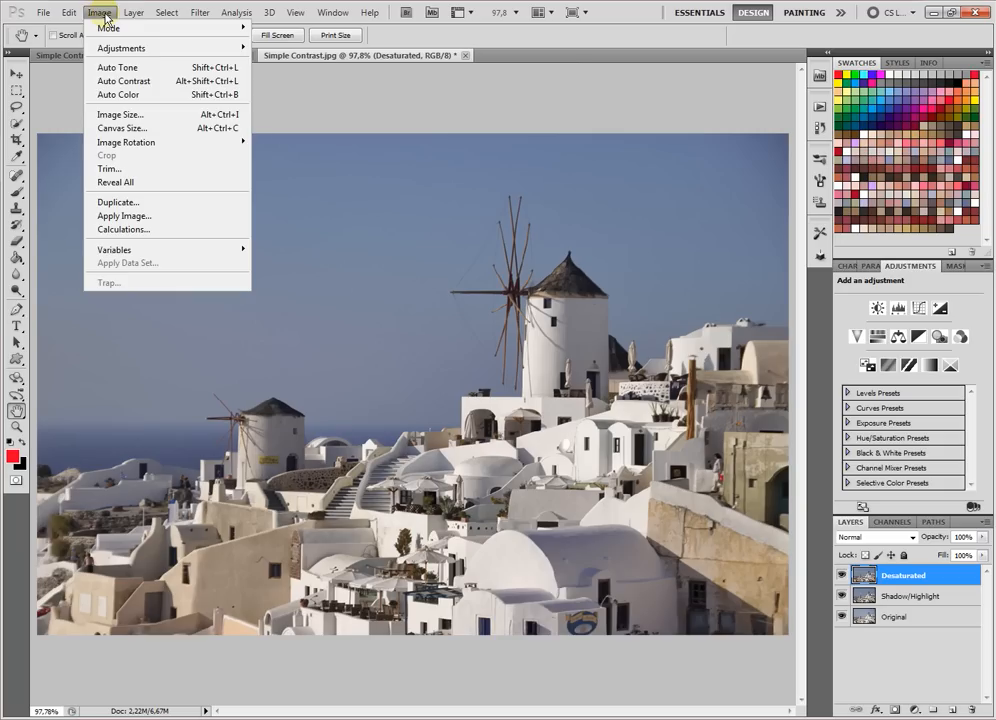
mouse_move(114, 49)
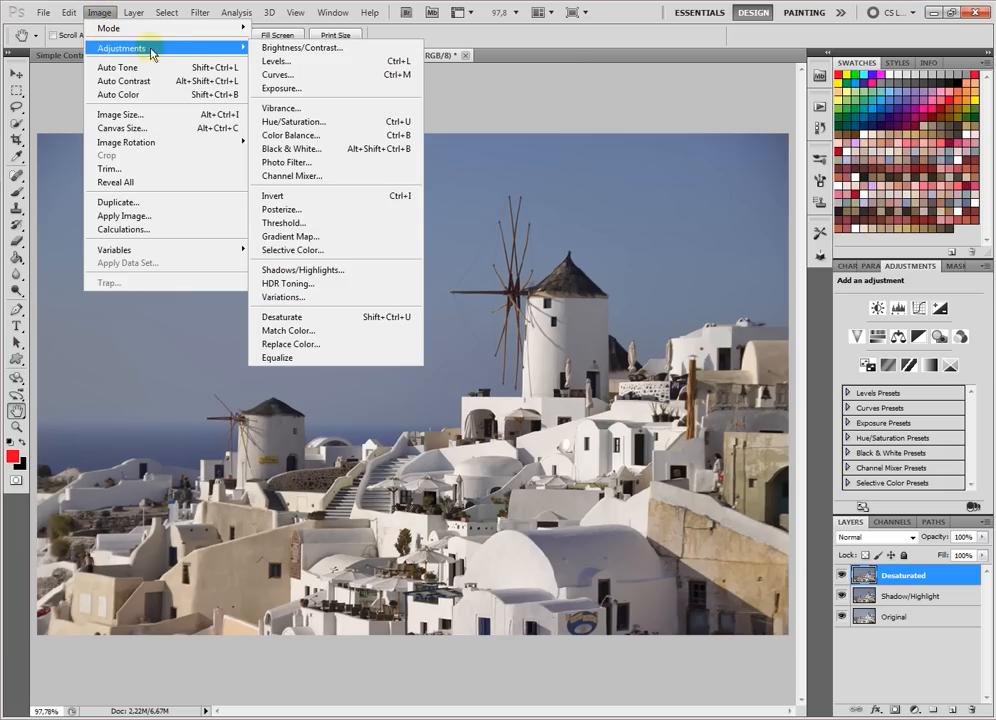
click(374, 317)
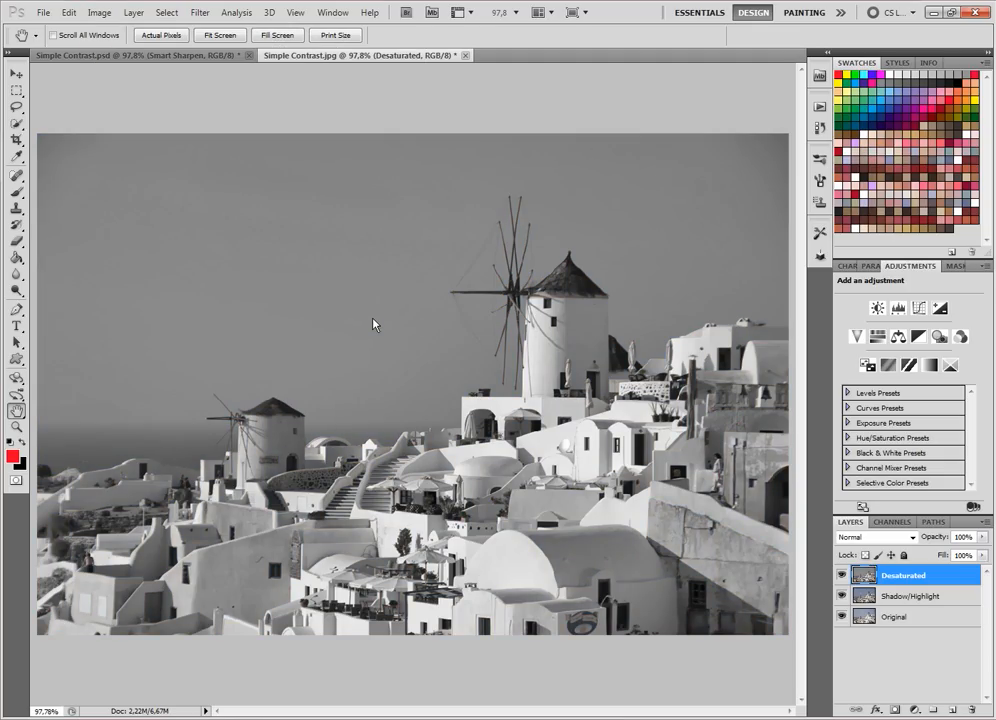
key(ctrl+z)
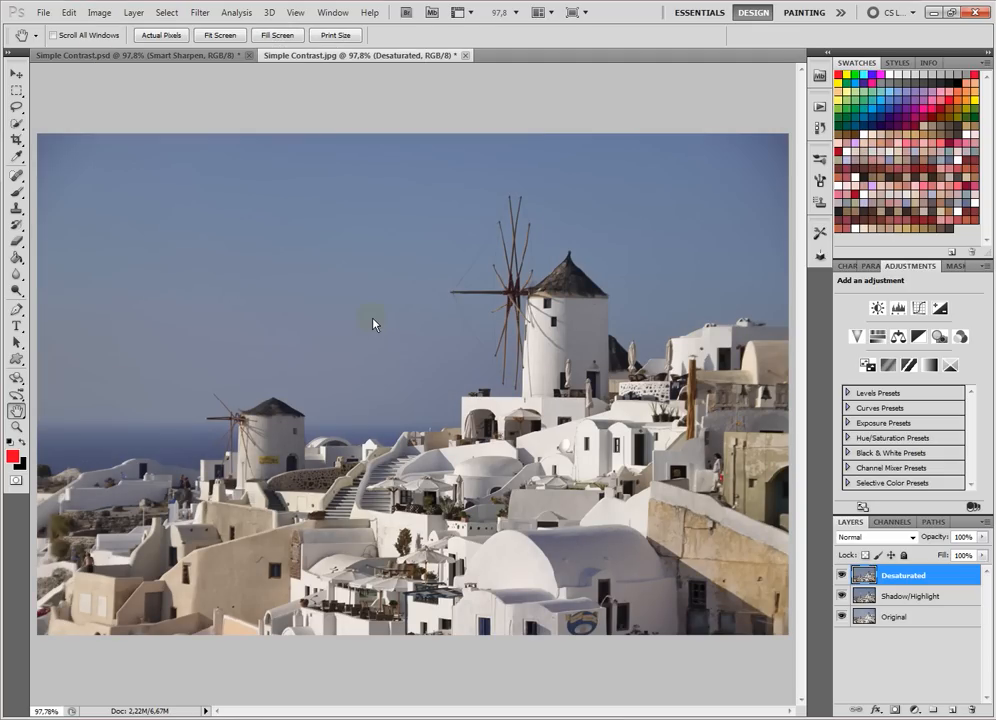
key(ctrl+z)
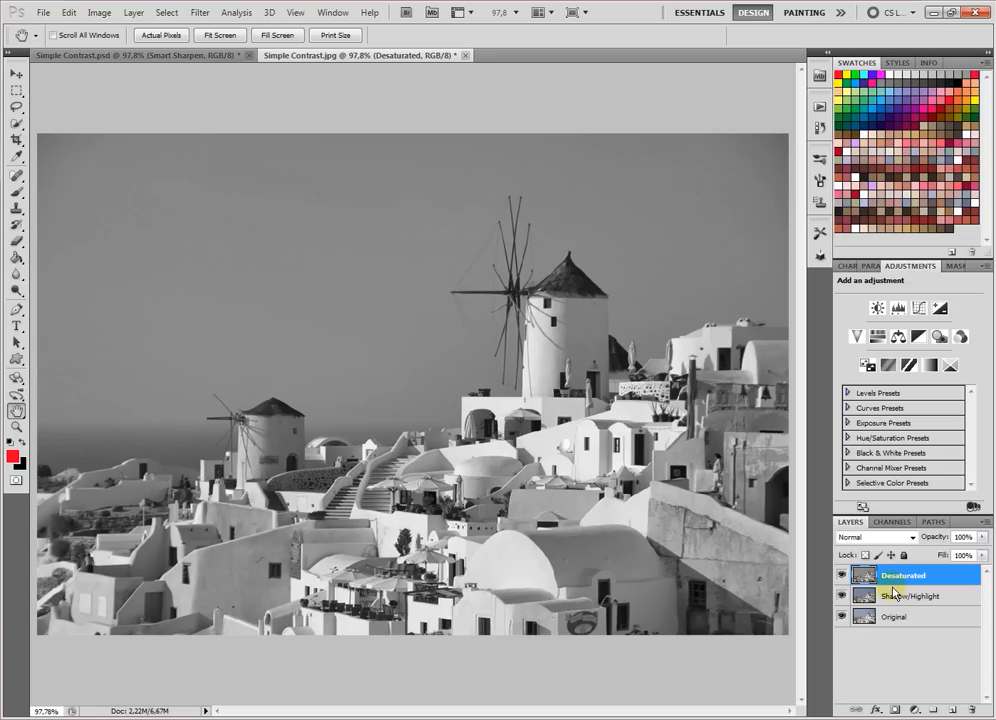
Step: Set the Desaturated layer's blend mode to Overlay and compare the photo with the layer hidden and shown
click(845, 538)
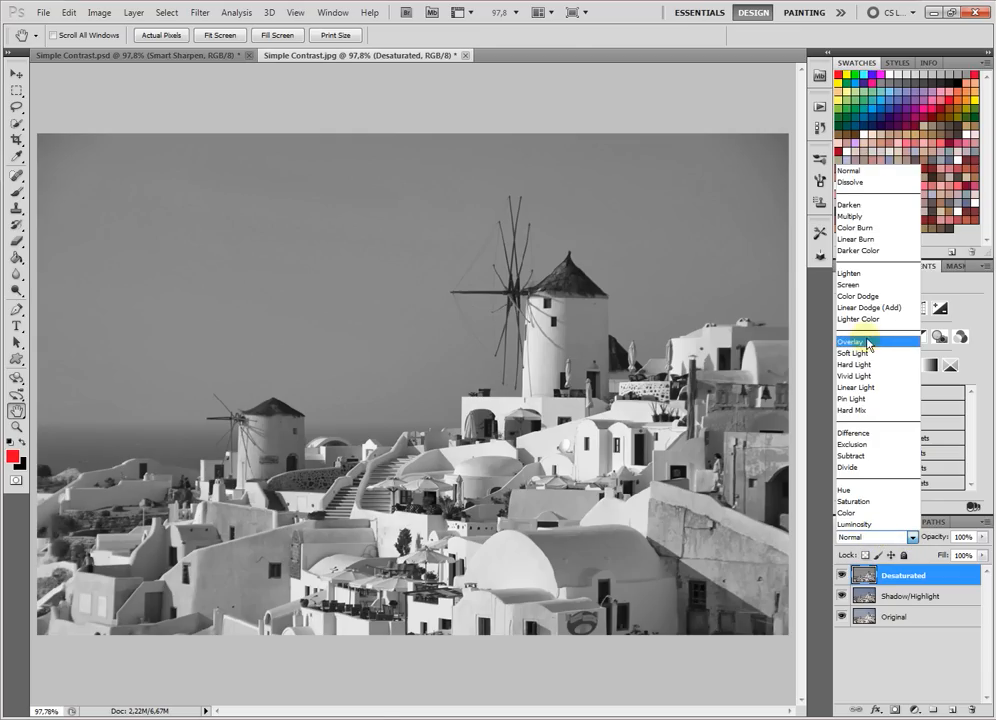
click(856, 341)
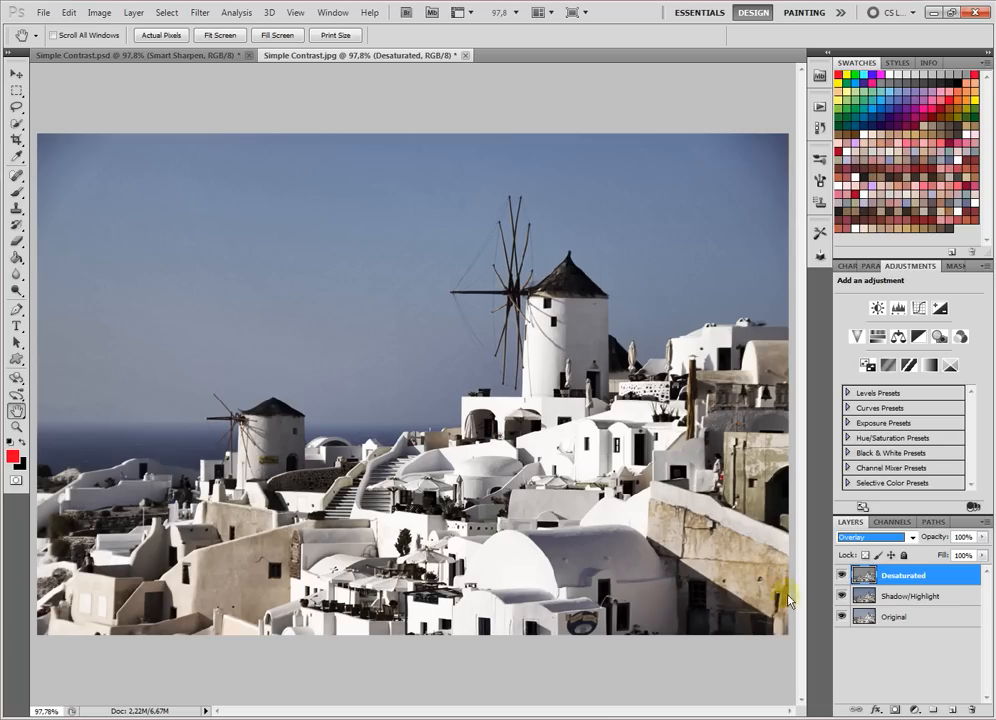
click(842, 576)
click(842, 576)
click(842, 576)
click(842, 576)
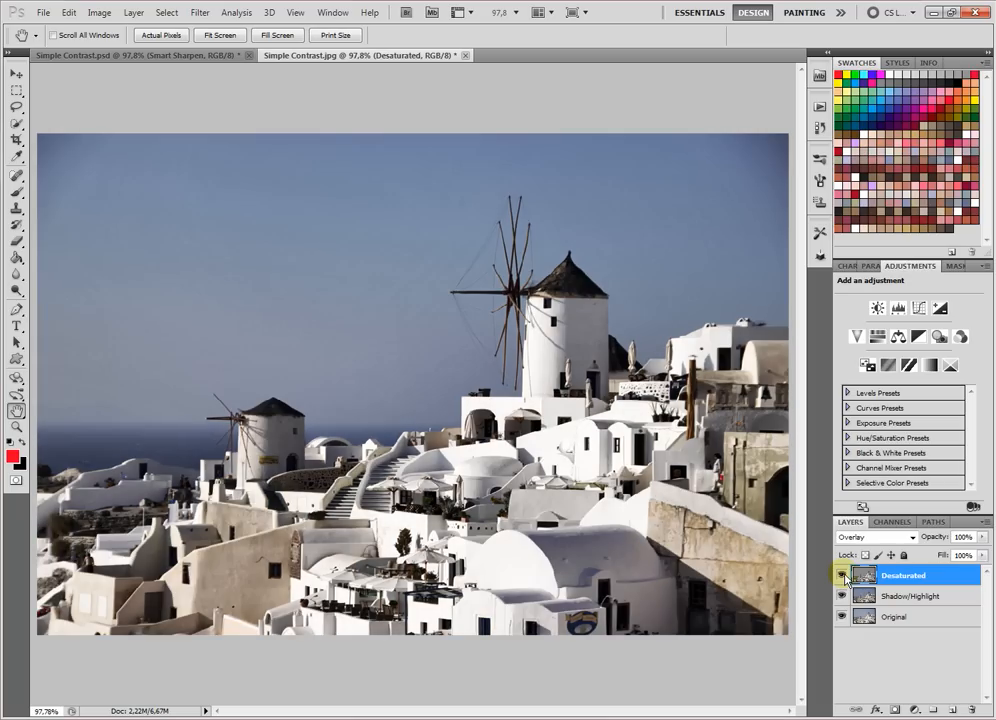
click(842, 576)
click(842, 576)
Step: Duplicate the Shadow/Highlight layer under the name Blur and move the copy above the Desaturated layer
click(903, 598)
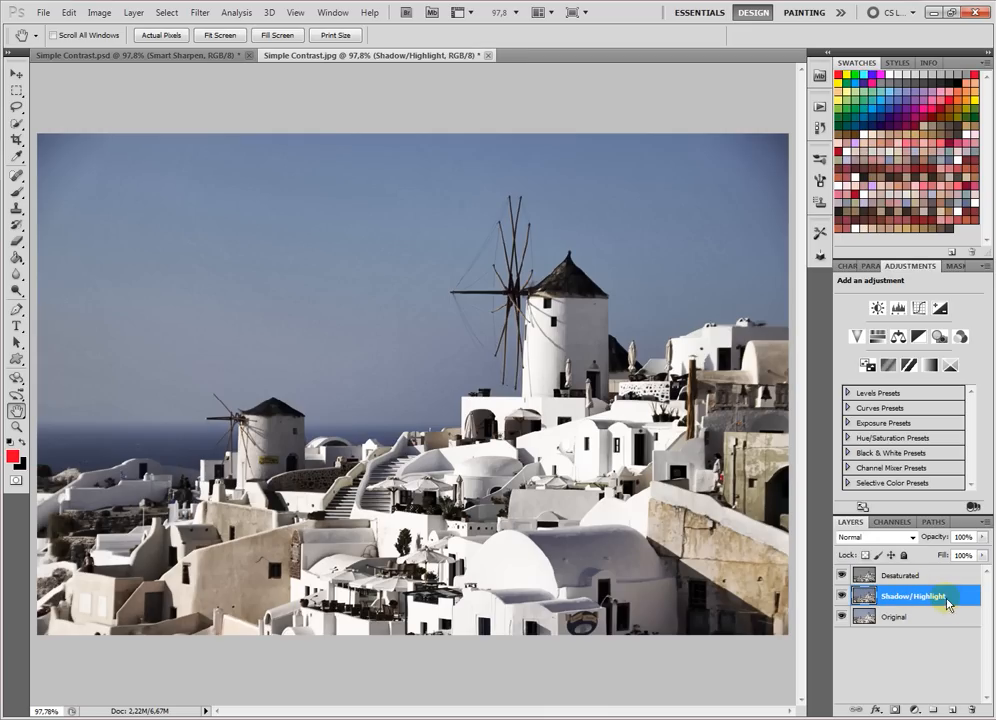
right_click(955, 597)
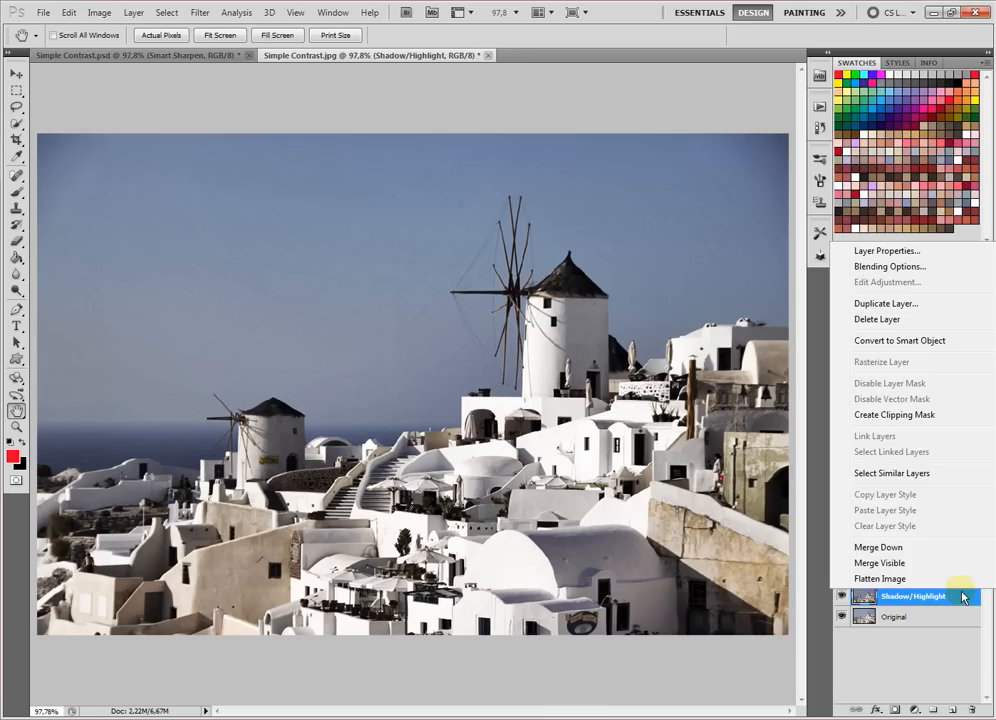
click(894, 306)
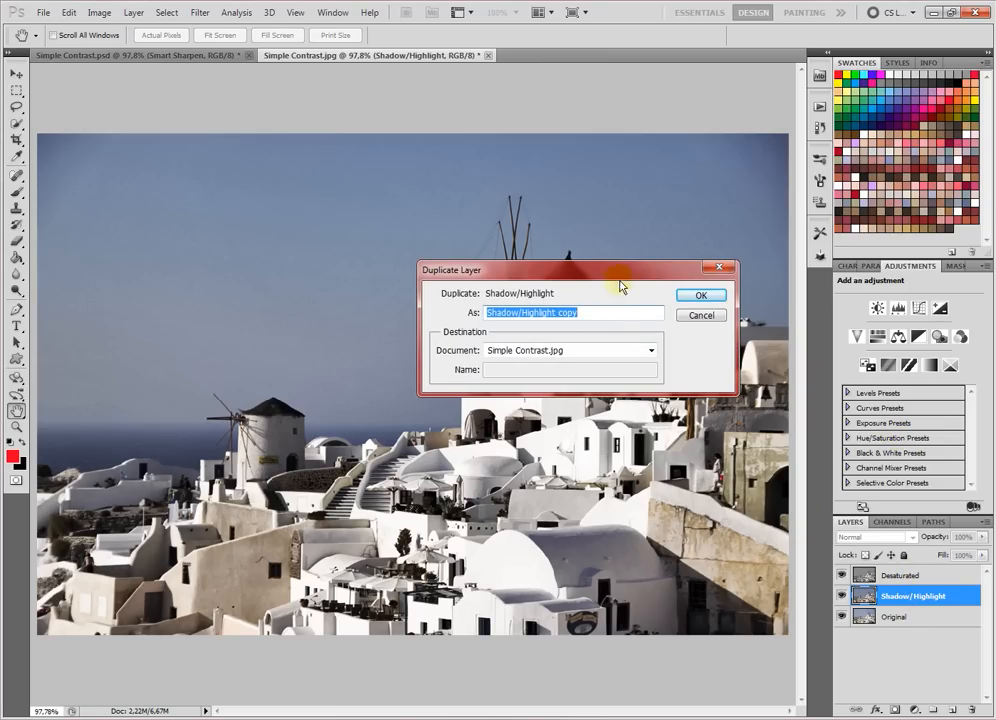
text(Blur)
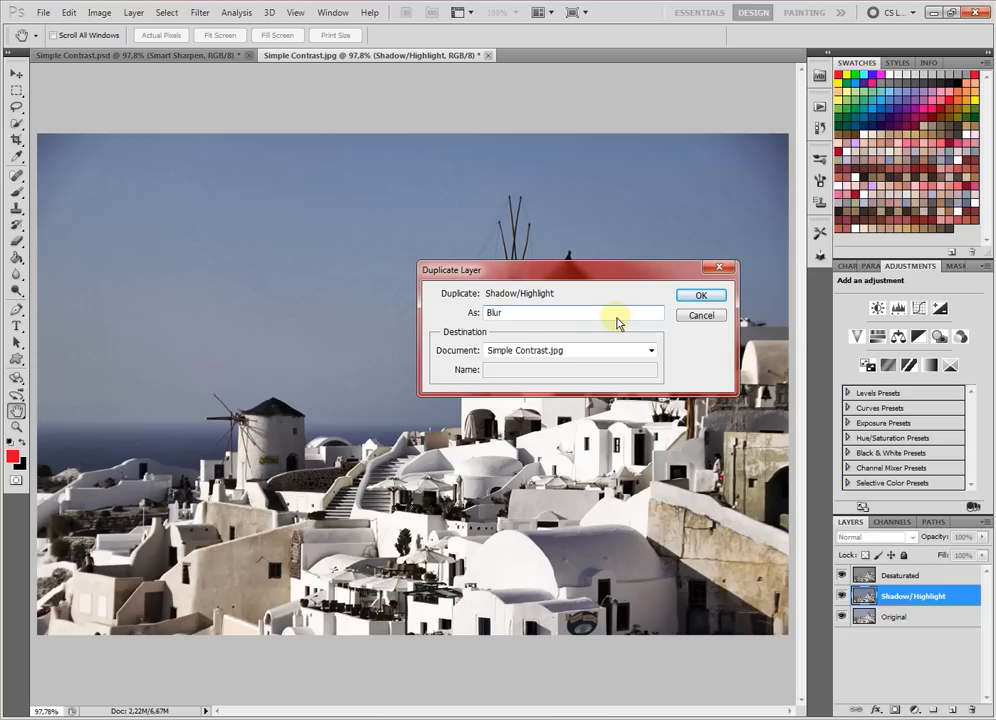
click(701, 294)
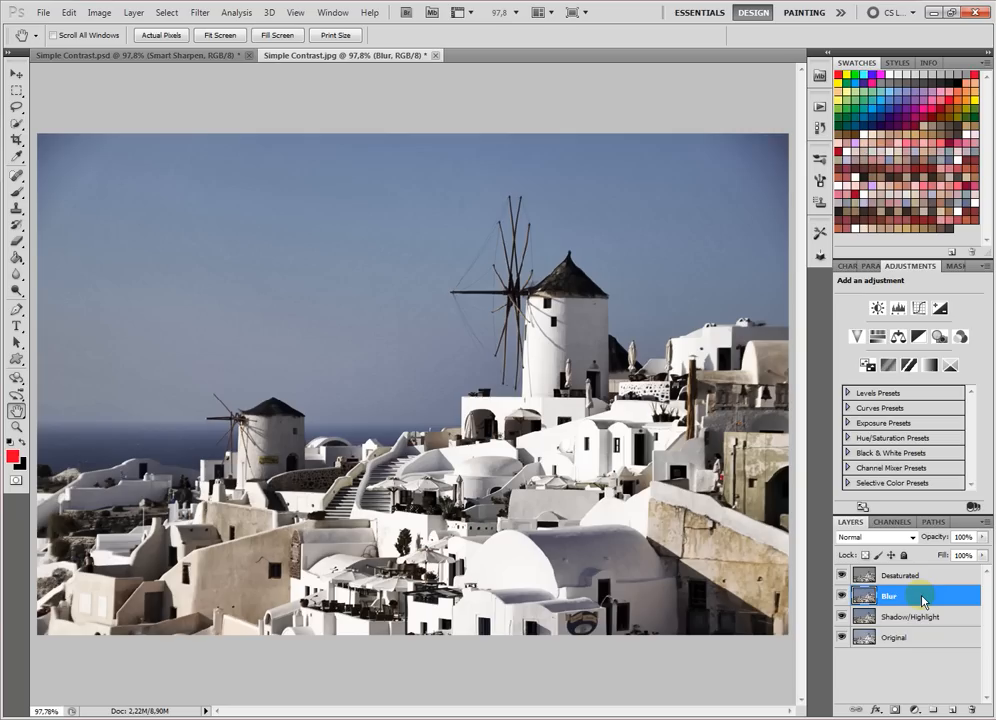
drag(923, 601, 920, 574)
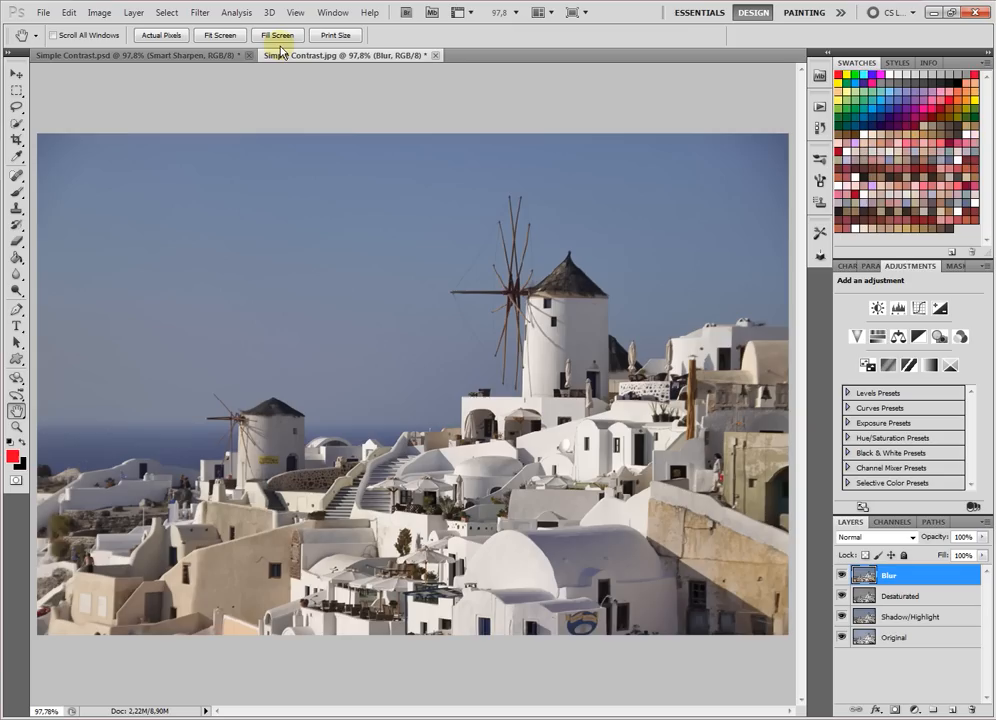
Step: Apply a Gaussian Blur with a 3.5-pixel radius to the Blur layer, checking several areas in the preview
click(201, 13)
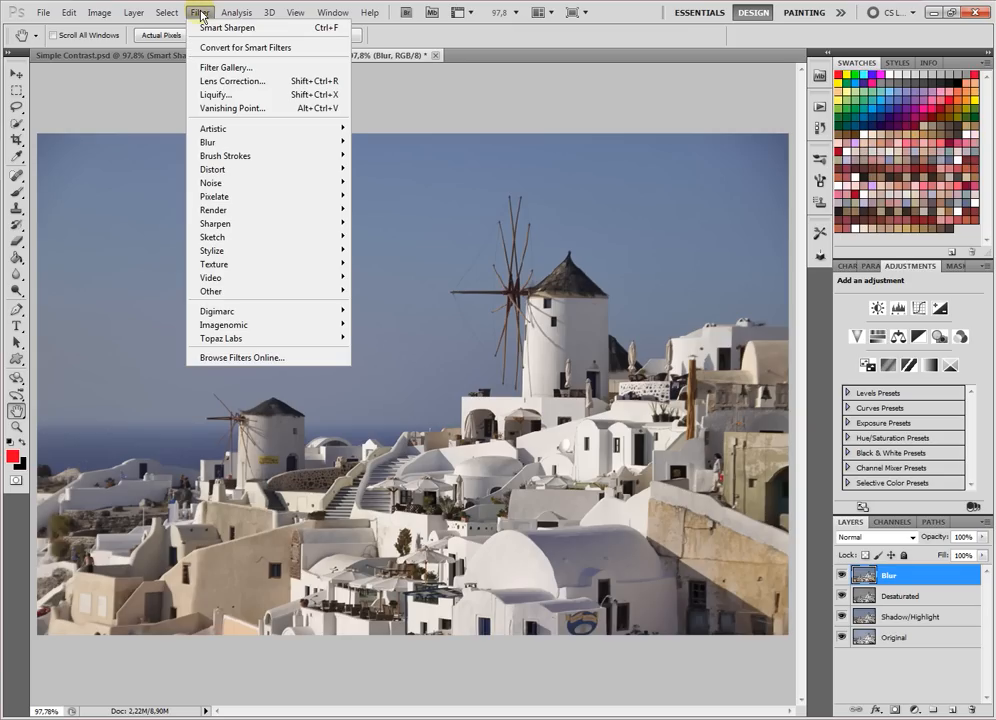
mouse_move(229, 142)
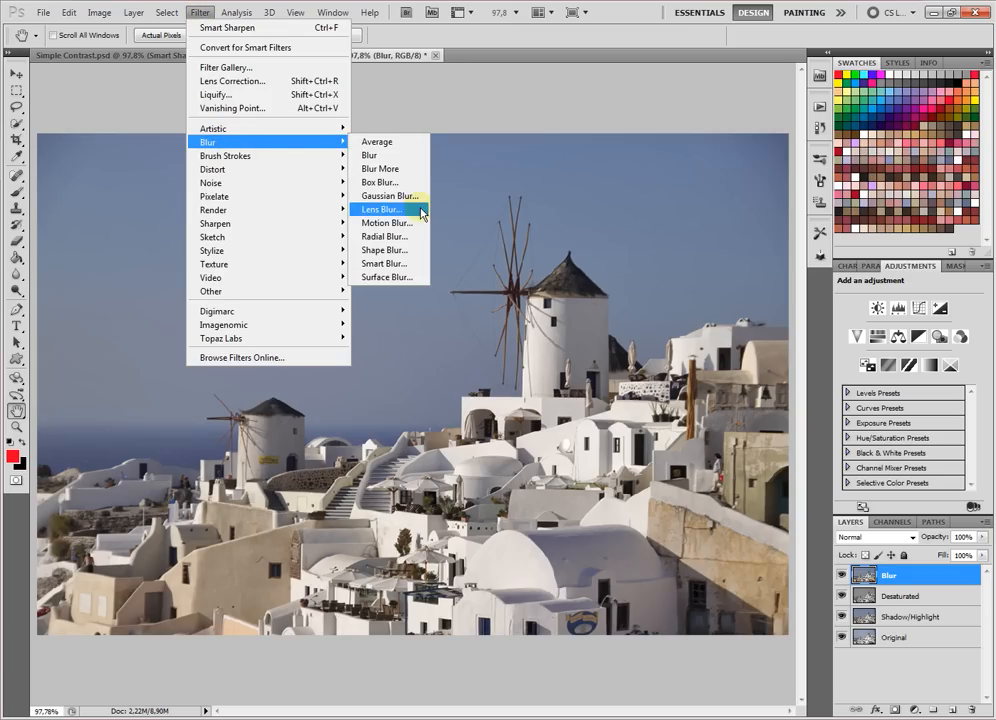
click(386, 196)
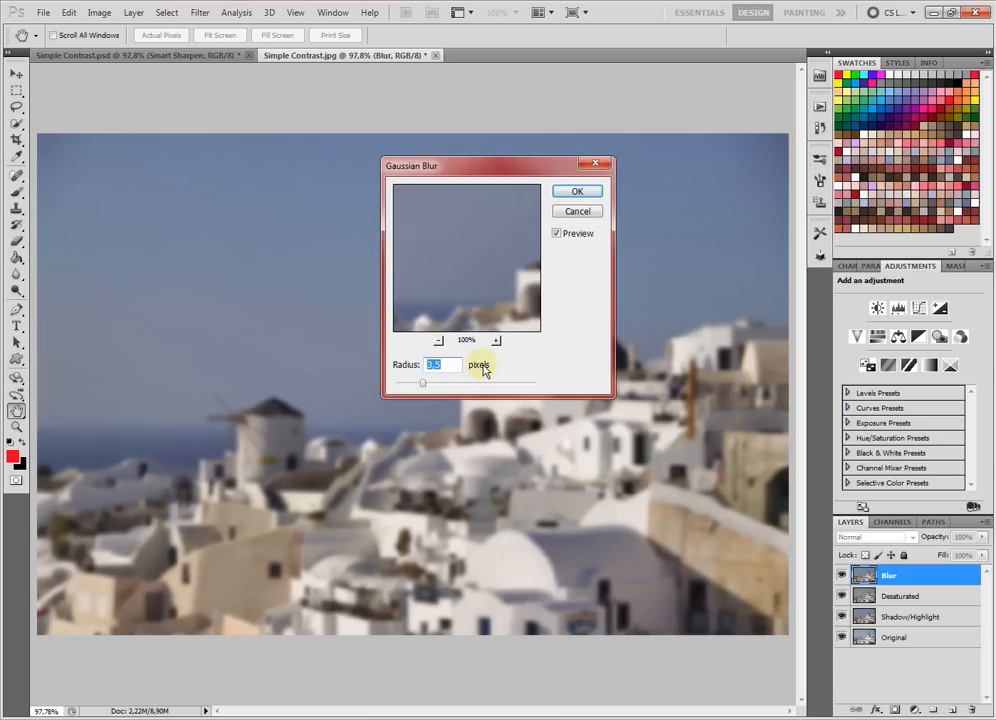
click(501, 305)
drag(501, 305, 469, 270)
click(468, 270)
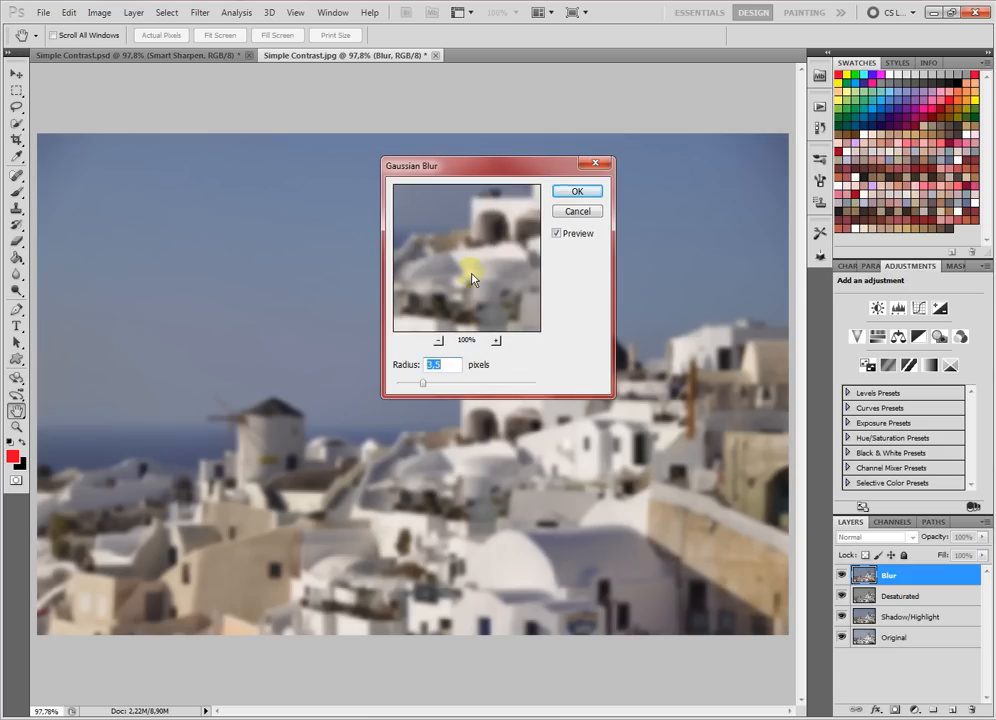
click(557, 236)
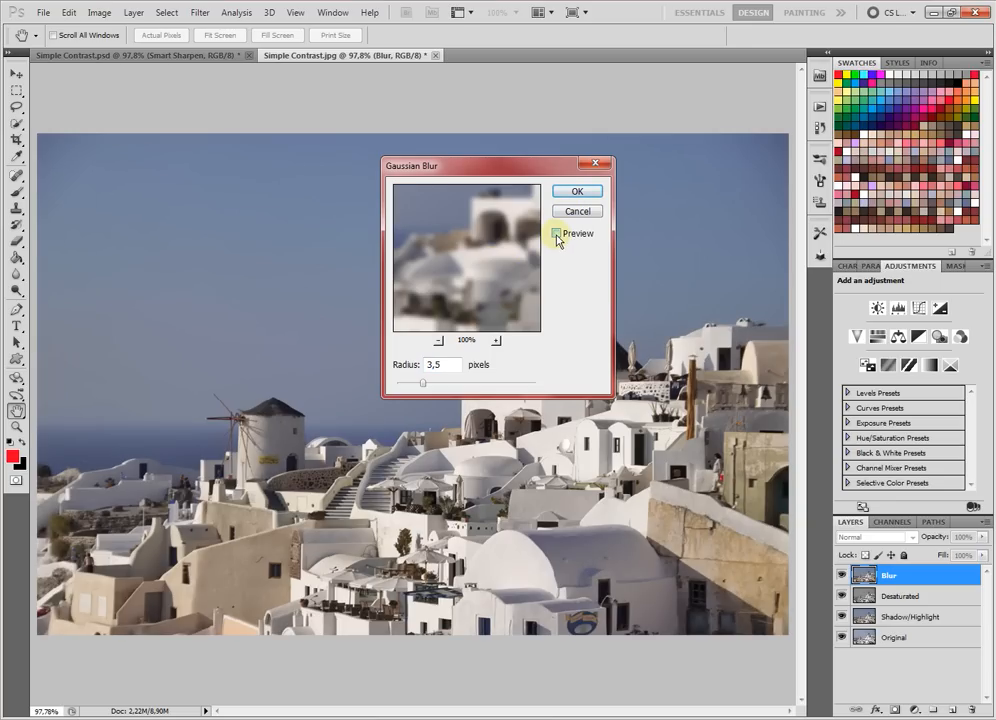
click(557, 236)
click(461, 252)
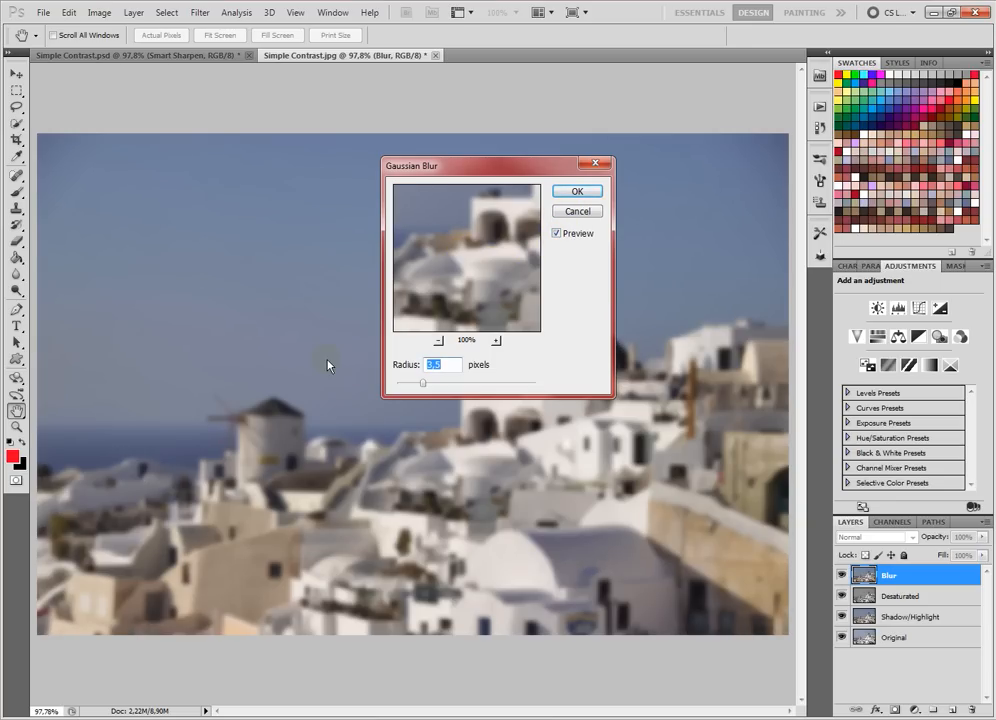
click(241, 423)
click(335, 447)
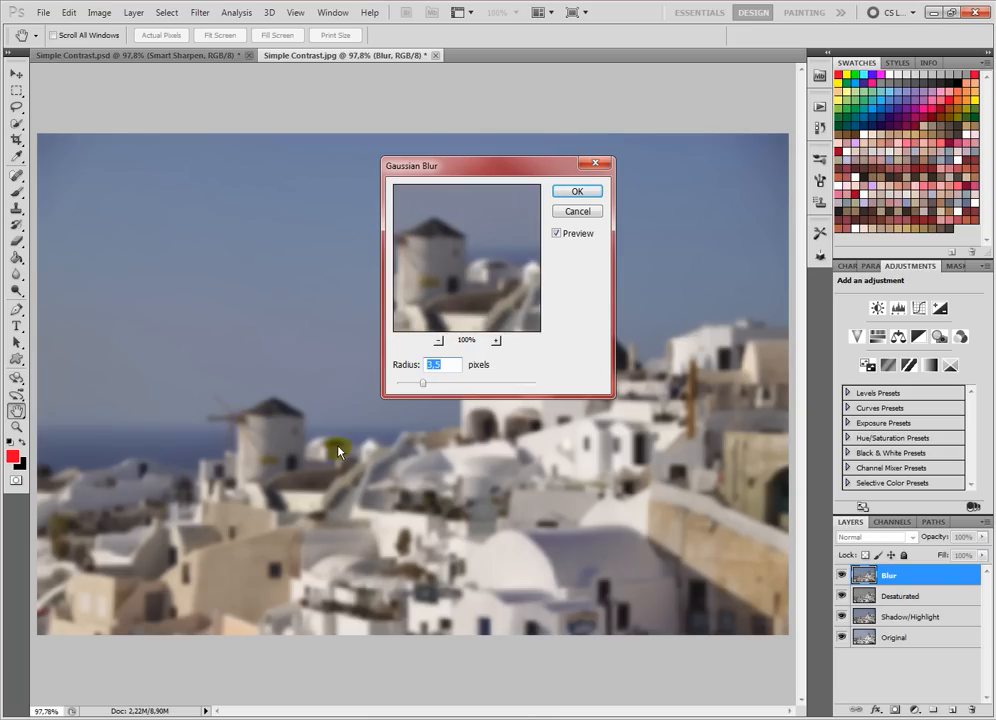
click(481, 288)
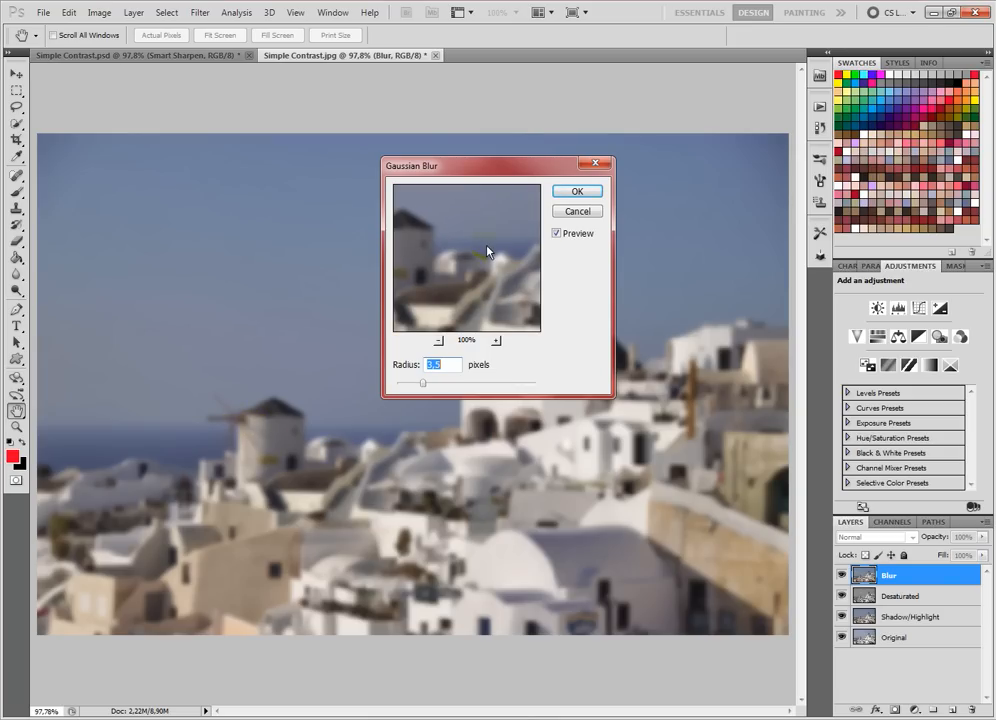
click(577, 193)
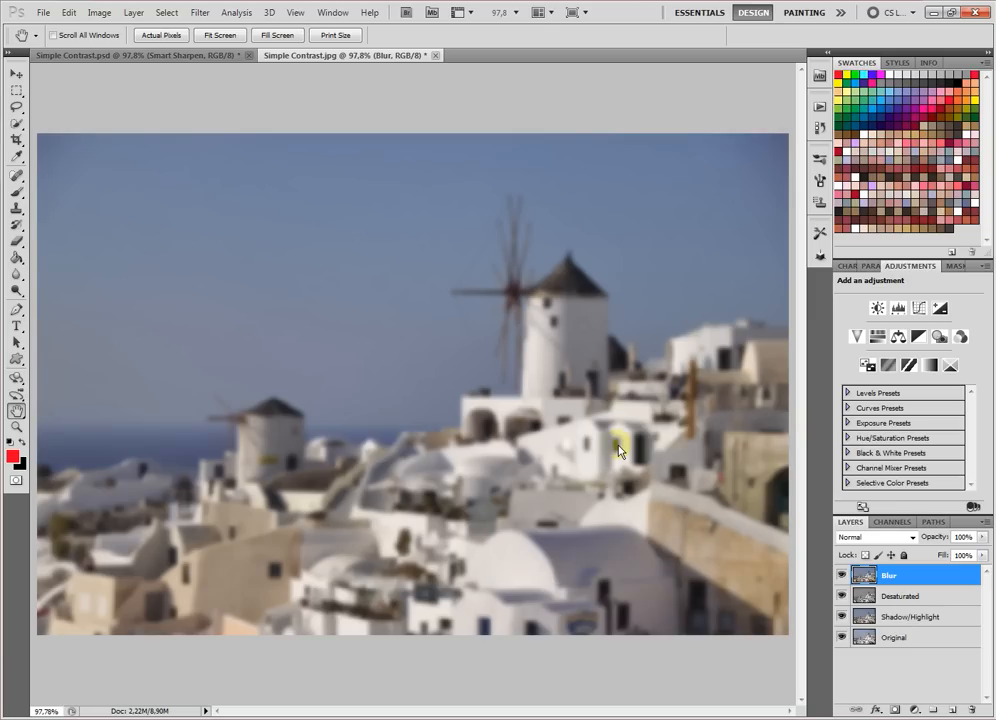
Step: Set the Blur layer's blend mode to Soft Light and compare the photo with the layer hidden and shown
click(913, 539)
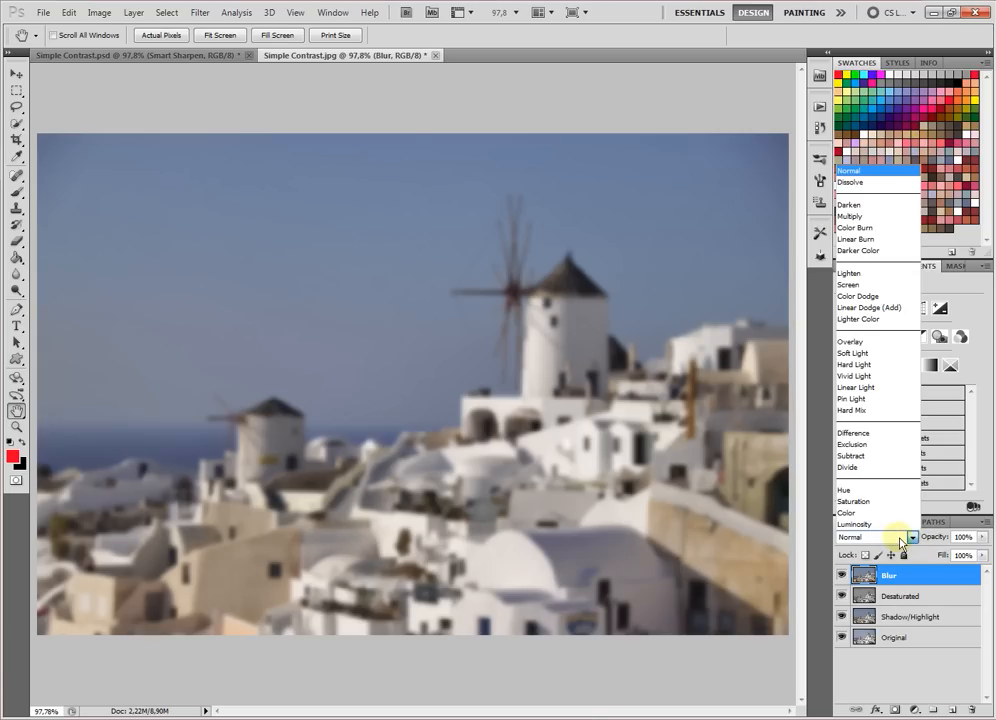
click(872, 354)
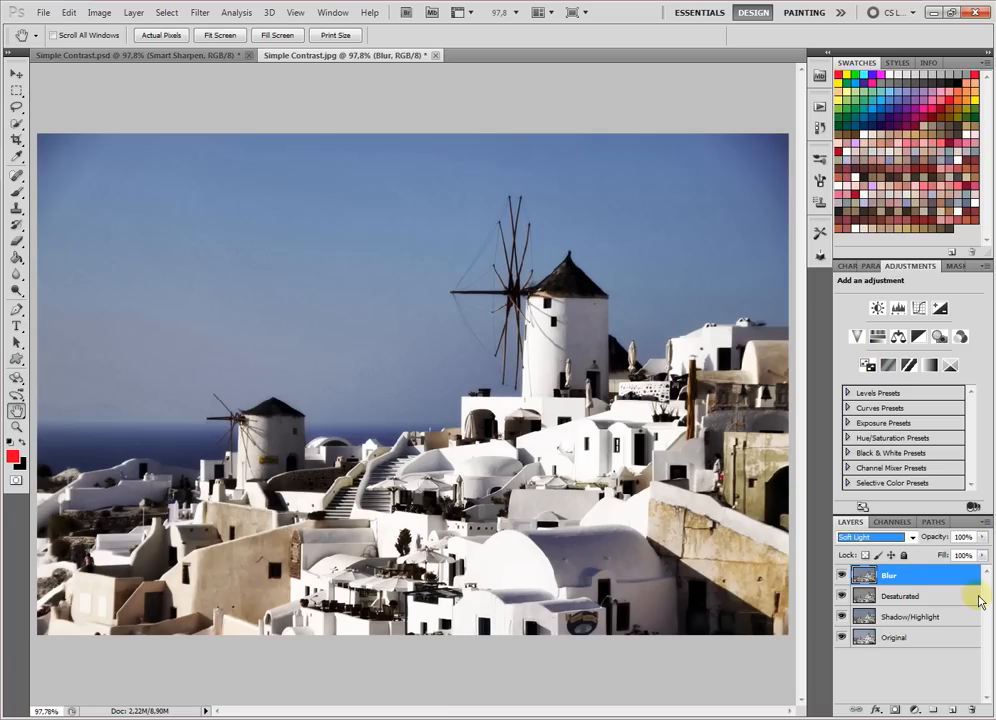
click(842, 575)
click(842, 575)
click(842, 575)
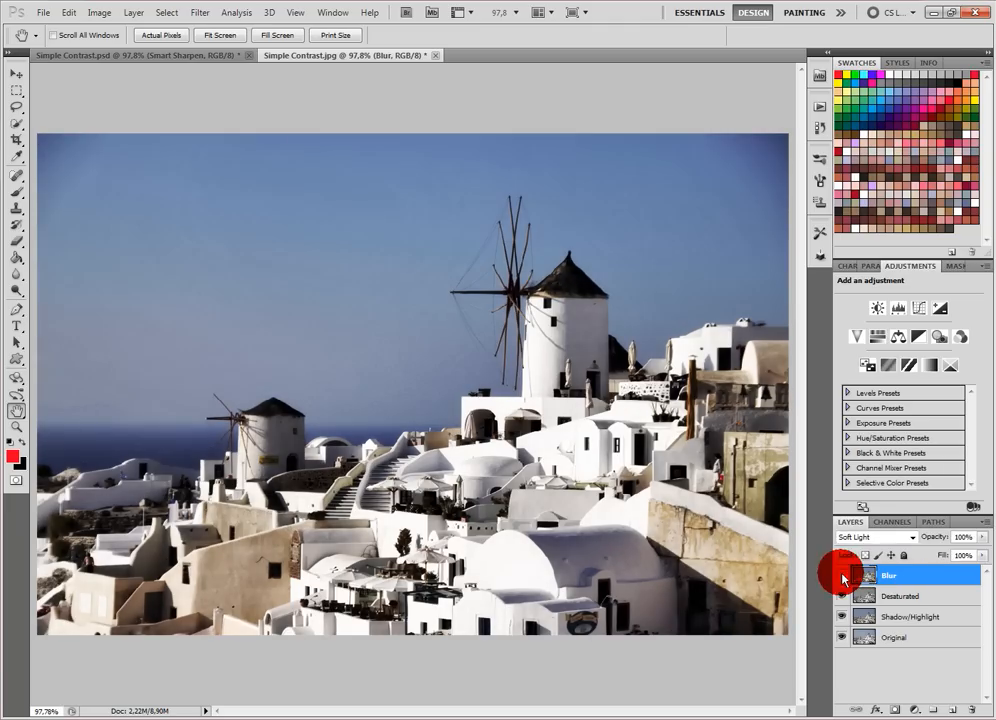
click(842, 575)
click(842, 575)
click(842, 575)
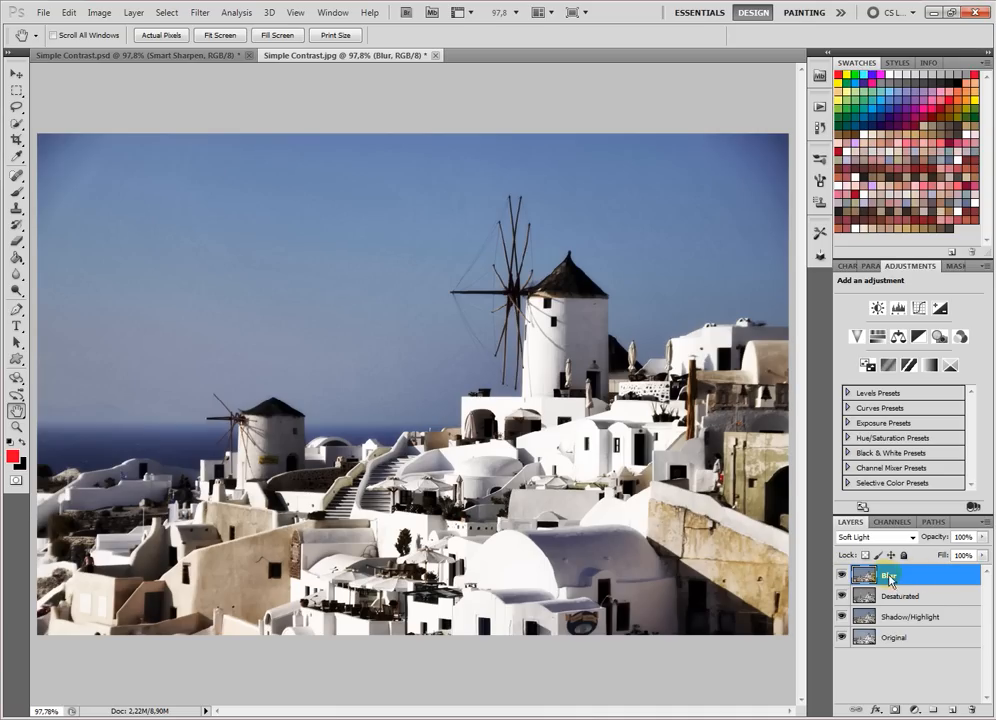
Step: Reduce the opacity of the Blur layer to 40% and of the Desaturated layer to 50%
click(911, 596)
click(919, 577)
click(922, 597)
click(929, 577)
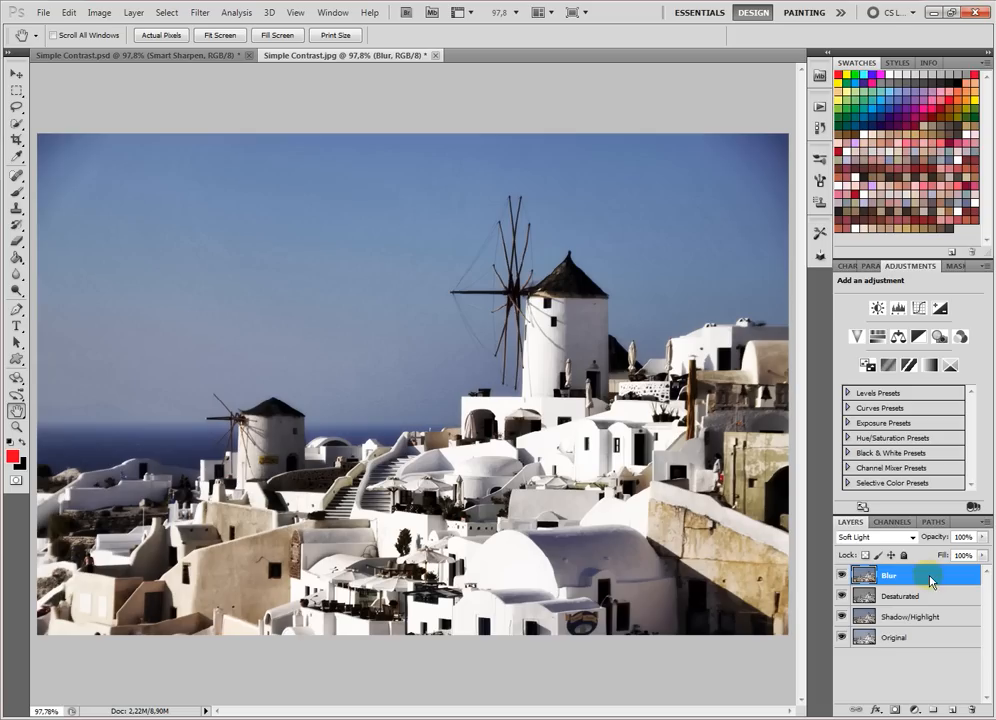
drag(939, 541, 898, 550)
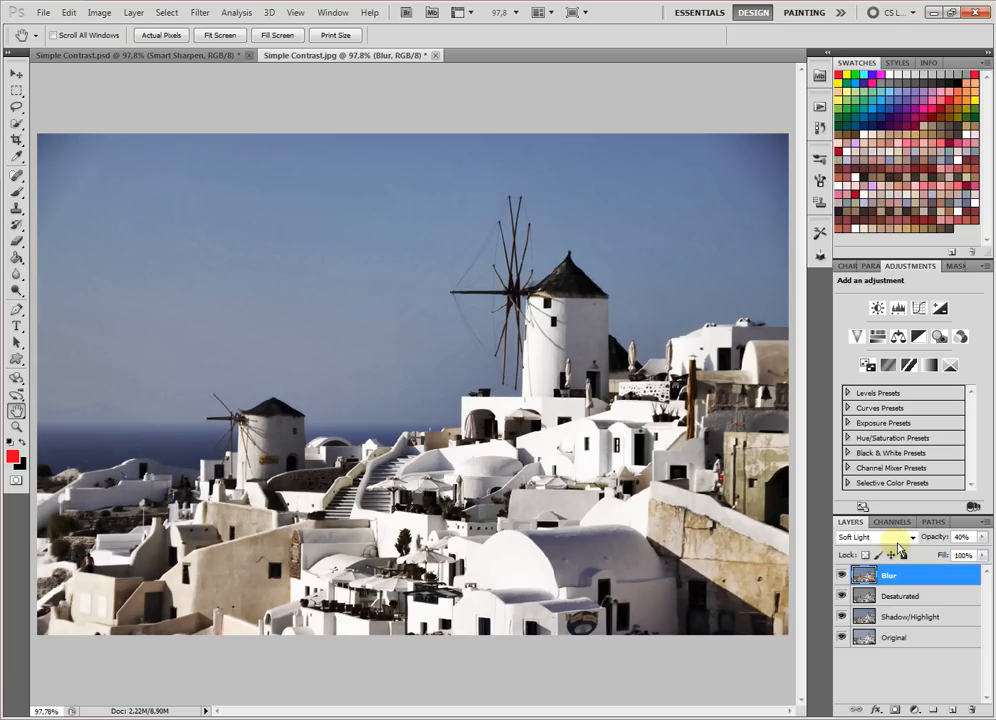
click(888, 596)
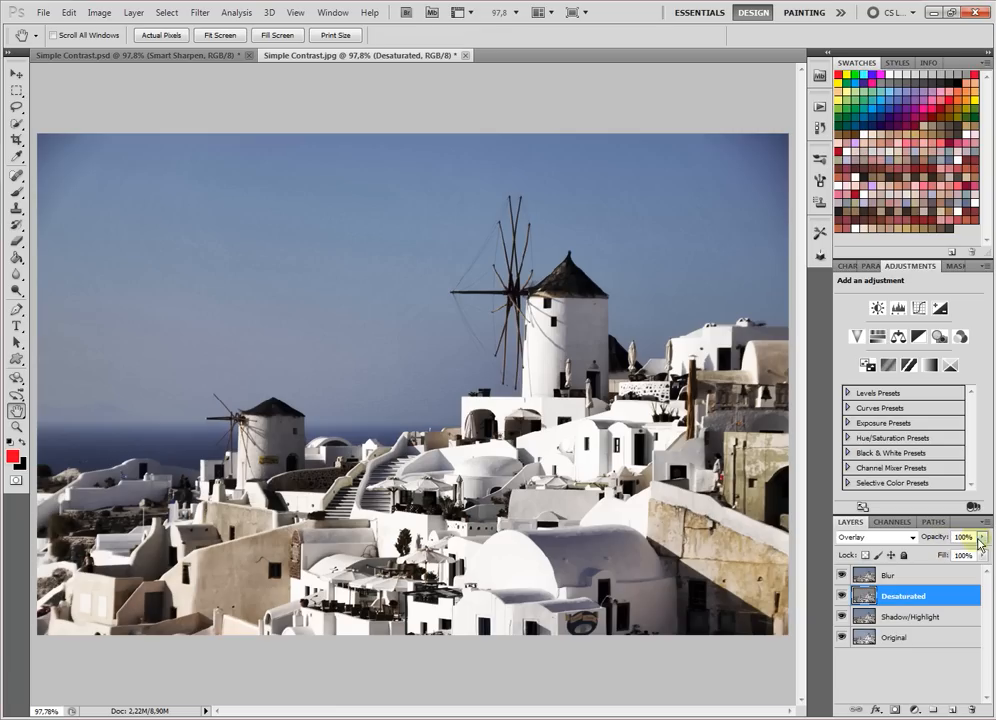
drag(979, 541, 947, 560)
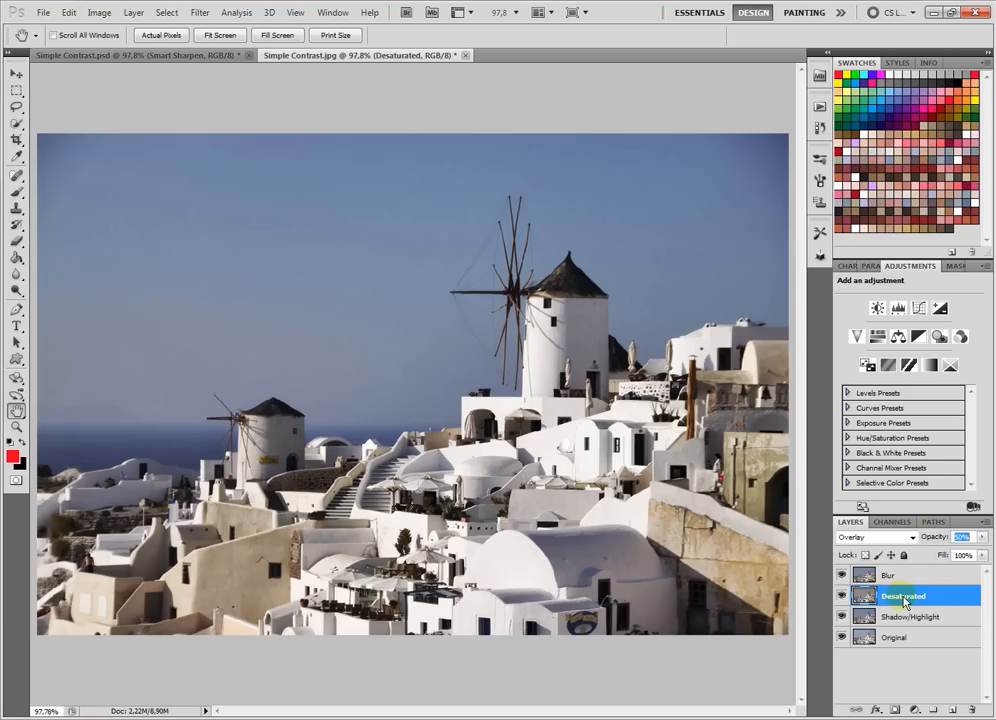
Step: Lower the opacity of the Blur layer to 35%
click(903, 576)
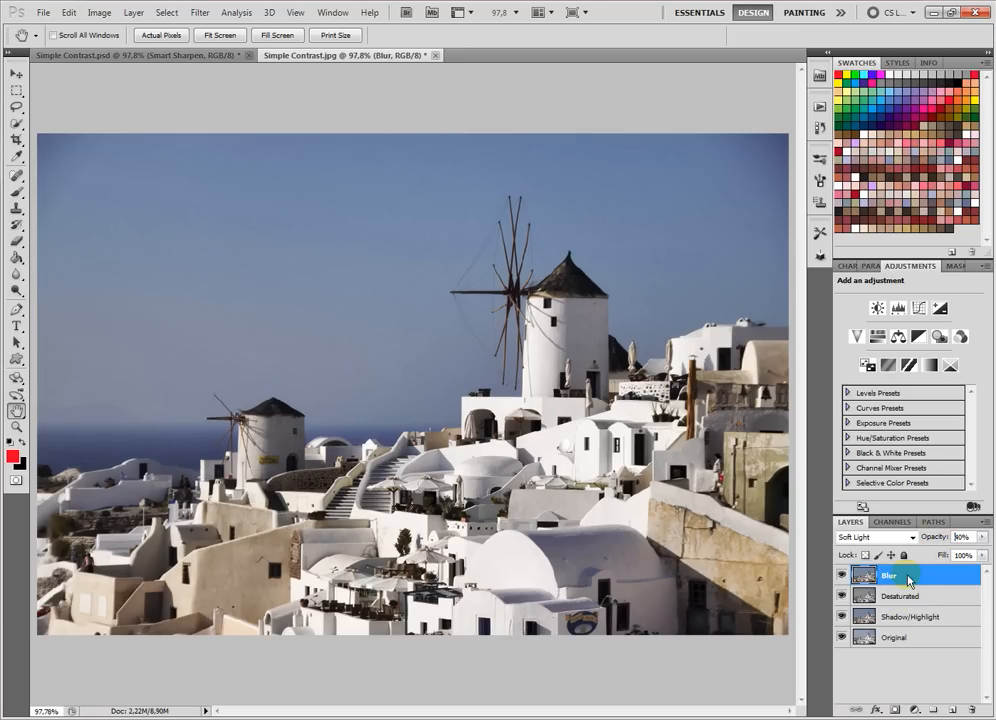
click(982, 537)
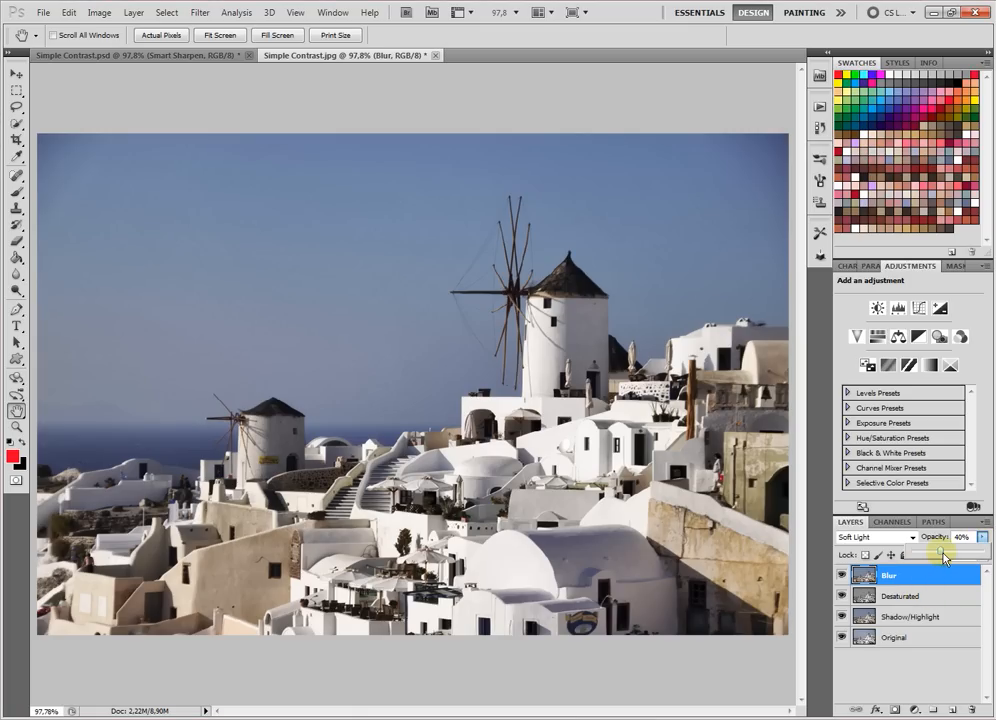
drag(941, 557, 938, 557)
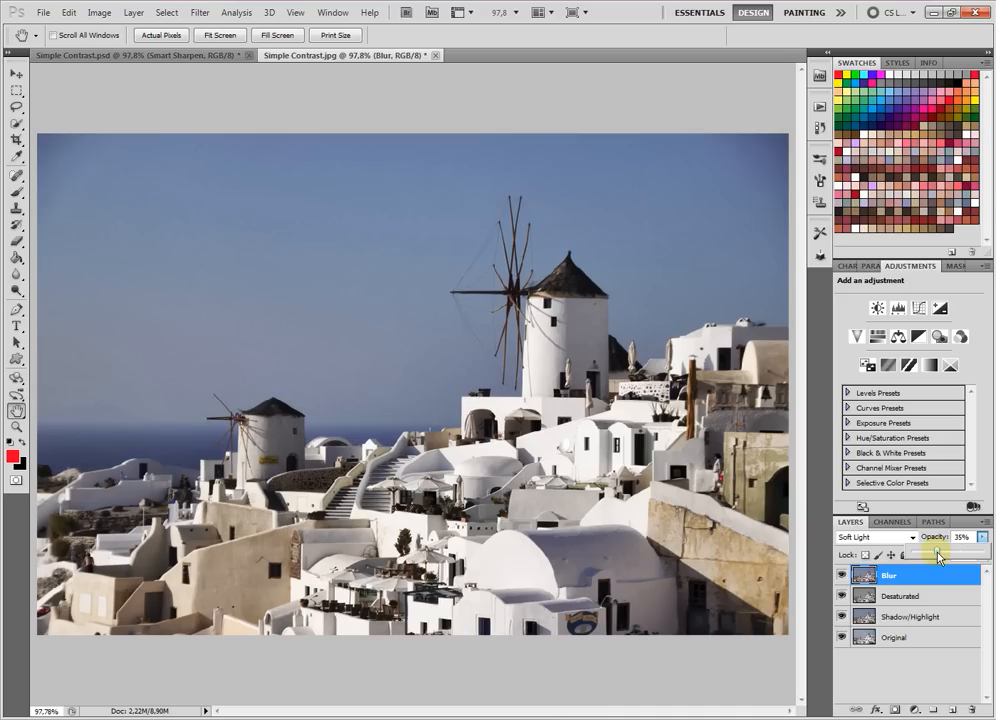
click(902, 664)
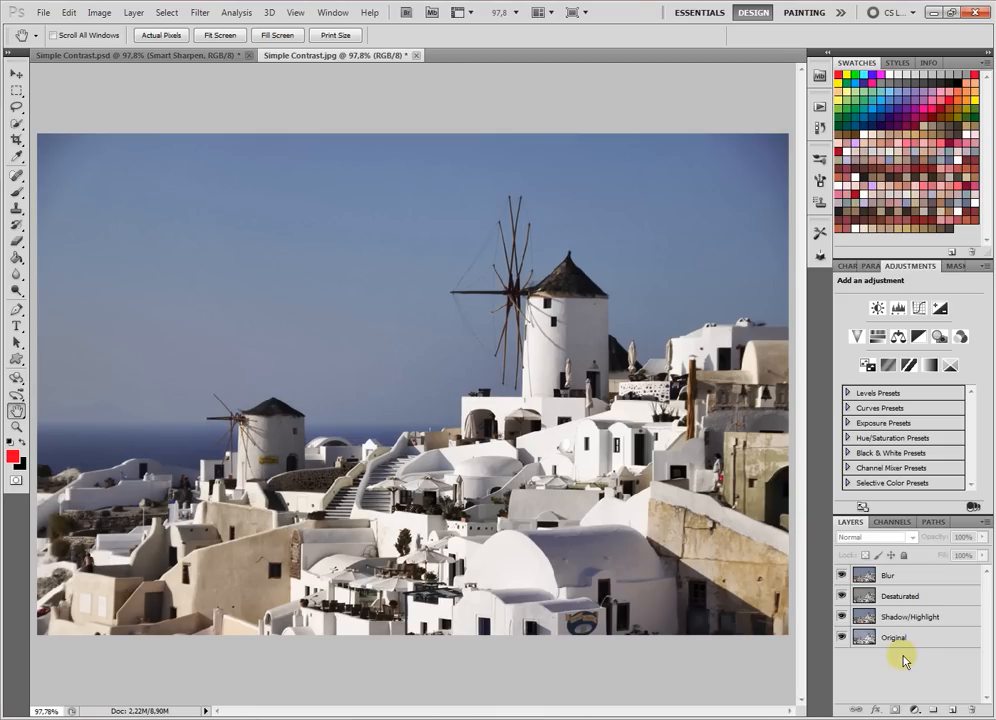
Step: Stamp all visible layers into a new layer above Blur and name it Smart Sharpen
click(899, 578)
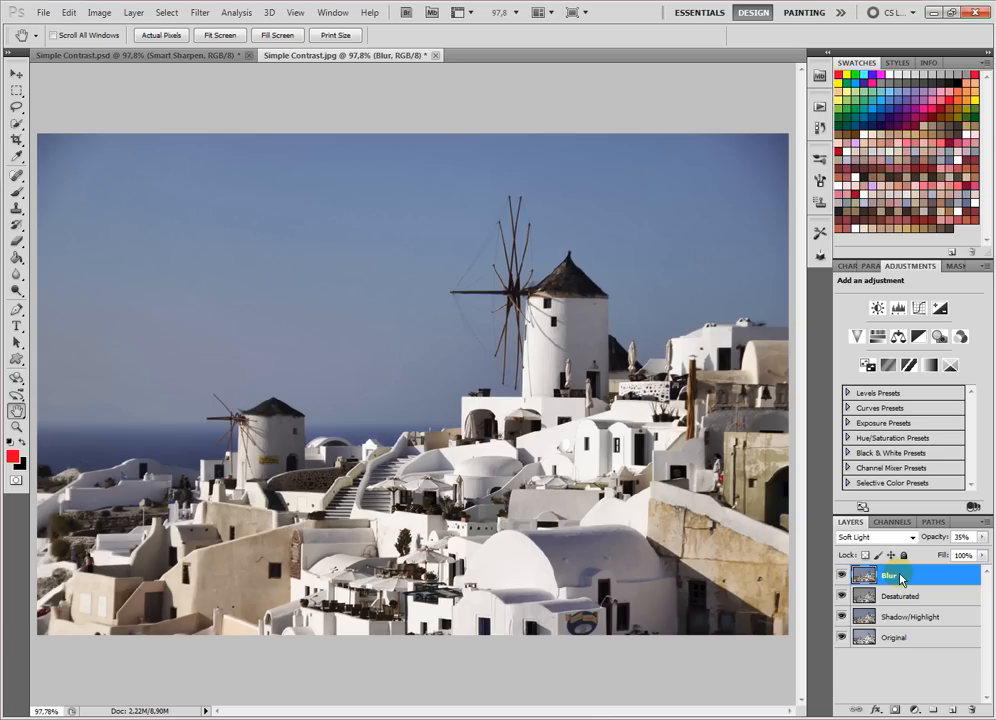
key(alt)
key(ctrl+shift+alt+e)
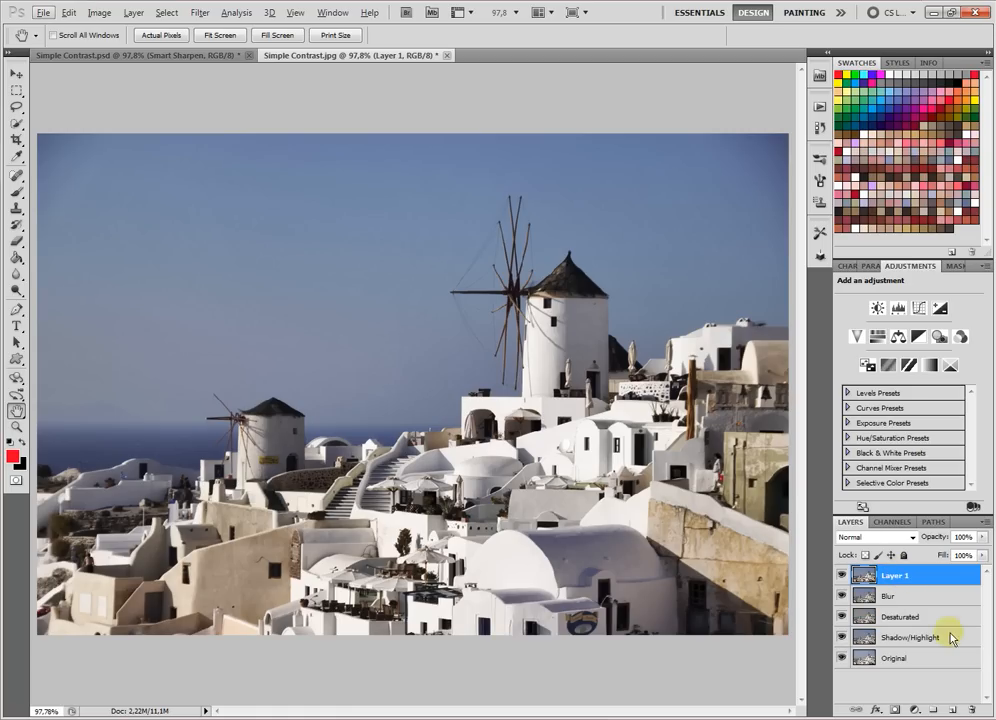
double_click(904, 577)
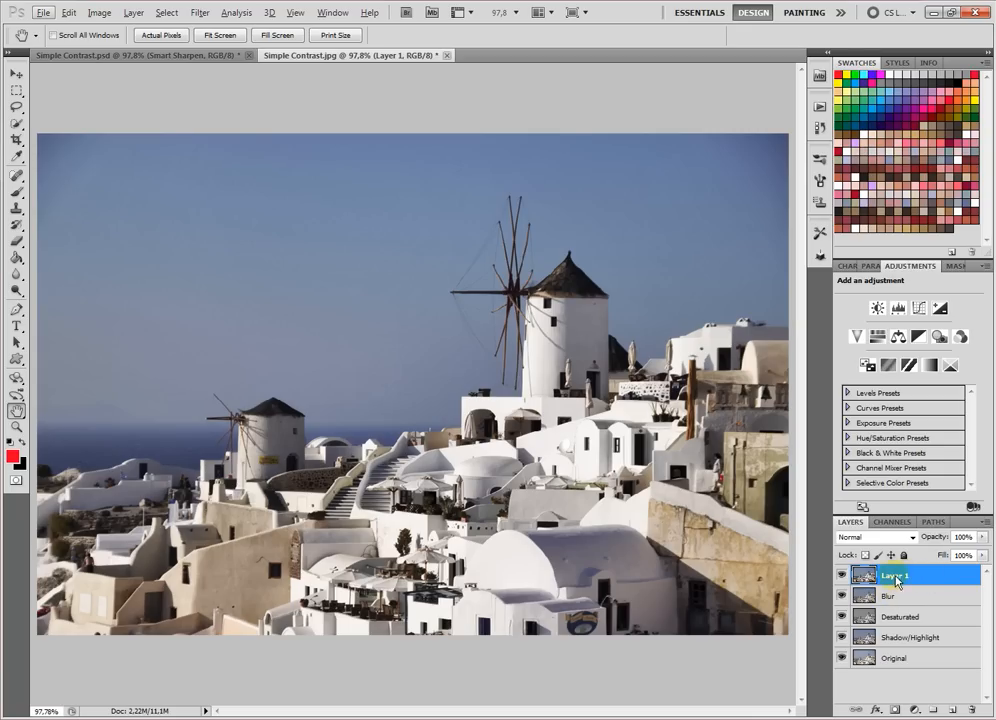
double_click(891, 577)
text(Smart Sharpen)
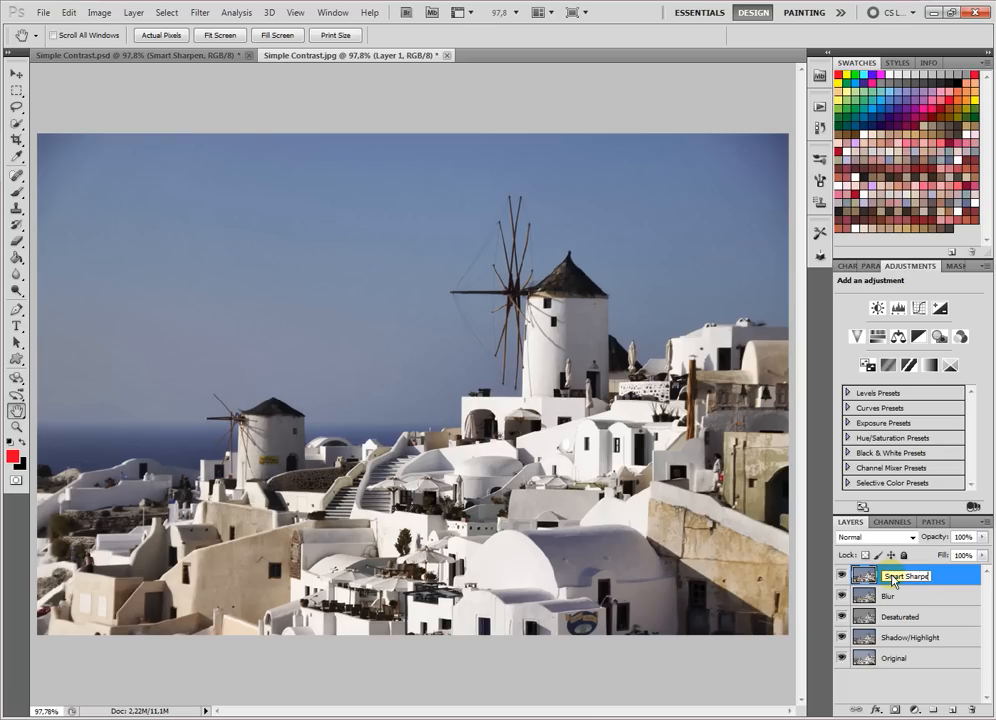
key(Return)
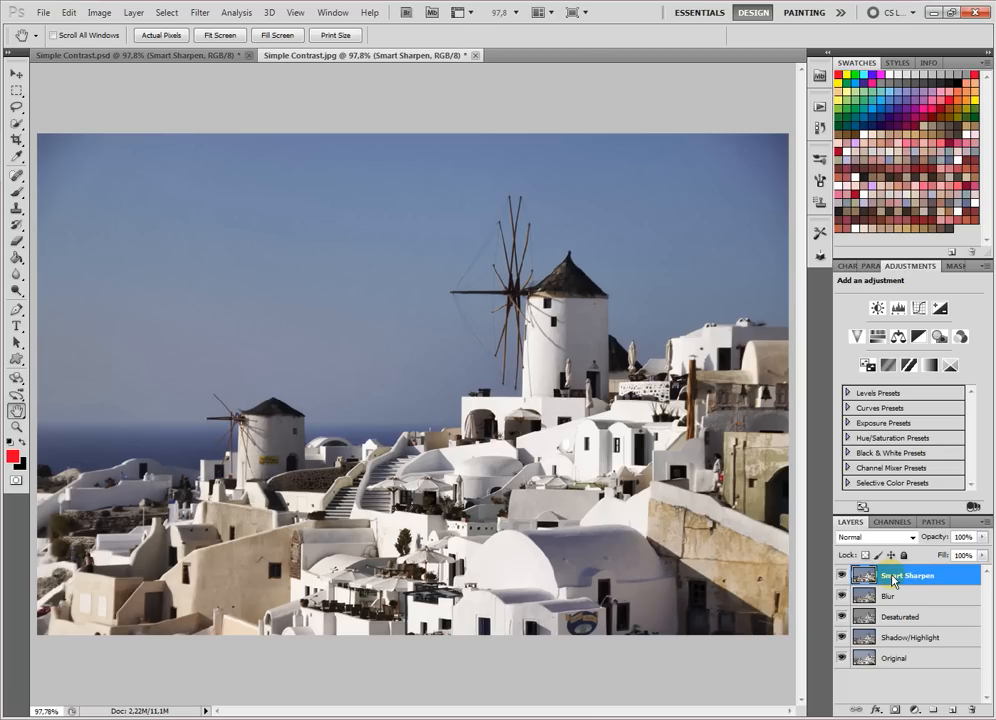
Step: Start the Smart Sharpen filter on the Smart Sharpen layer with Amount 100%, Radius 0.9 px and Remove set to Lens Blur
click(200, 14)
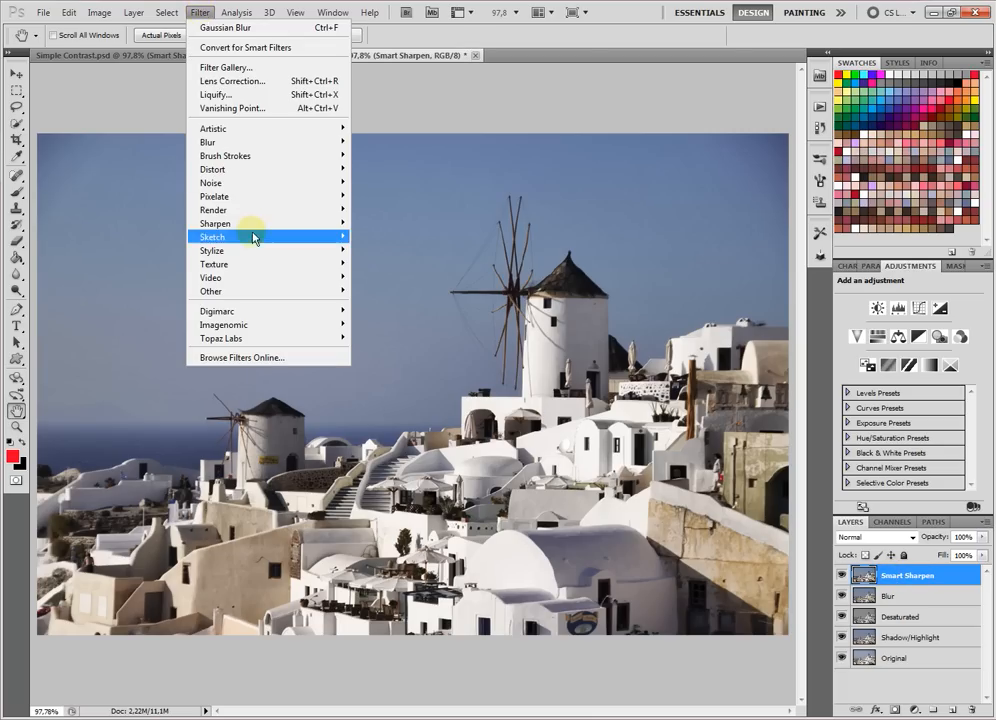
mouse_move(287, 222)
click(400, 268)
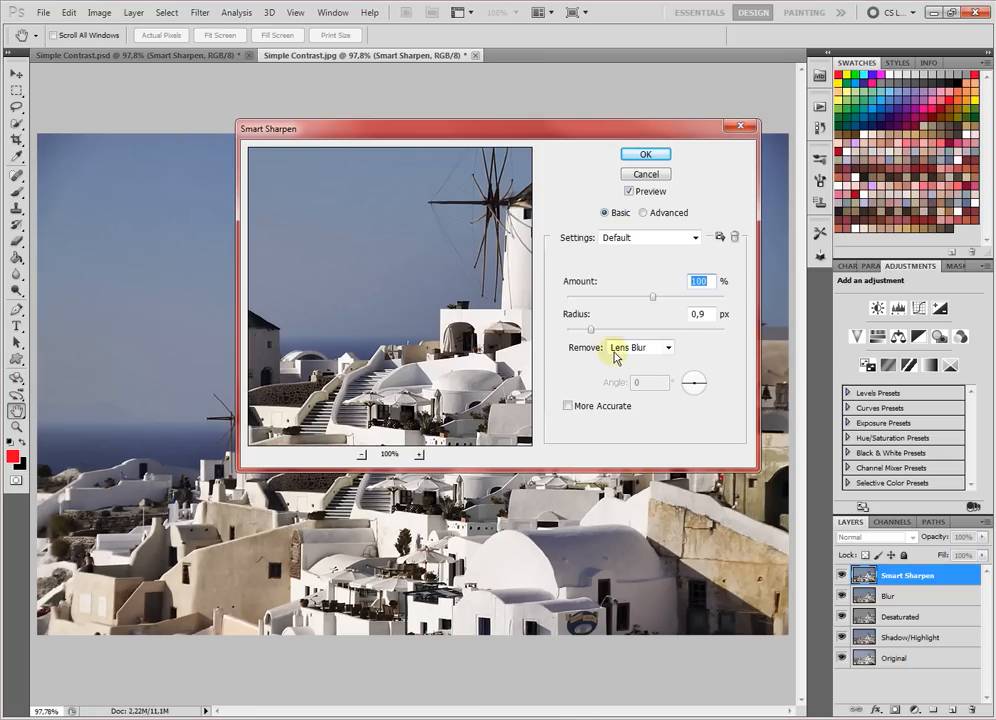
click(648, 347)
click(655, 350)
click(701, 283)
click(711, 316)
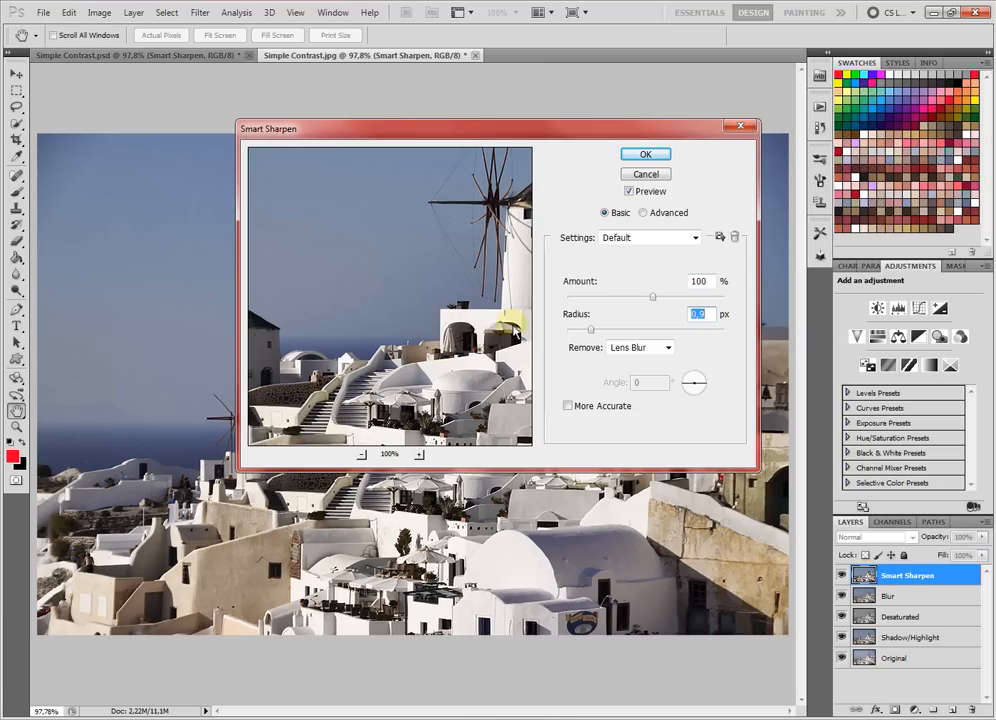
Step: Inspect the sharpening on the stairs, umbrellas and windmill at several preview magnifications up to 700%, and apply the Smart Sharpen filter
drag(460, 373, 473, 337)
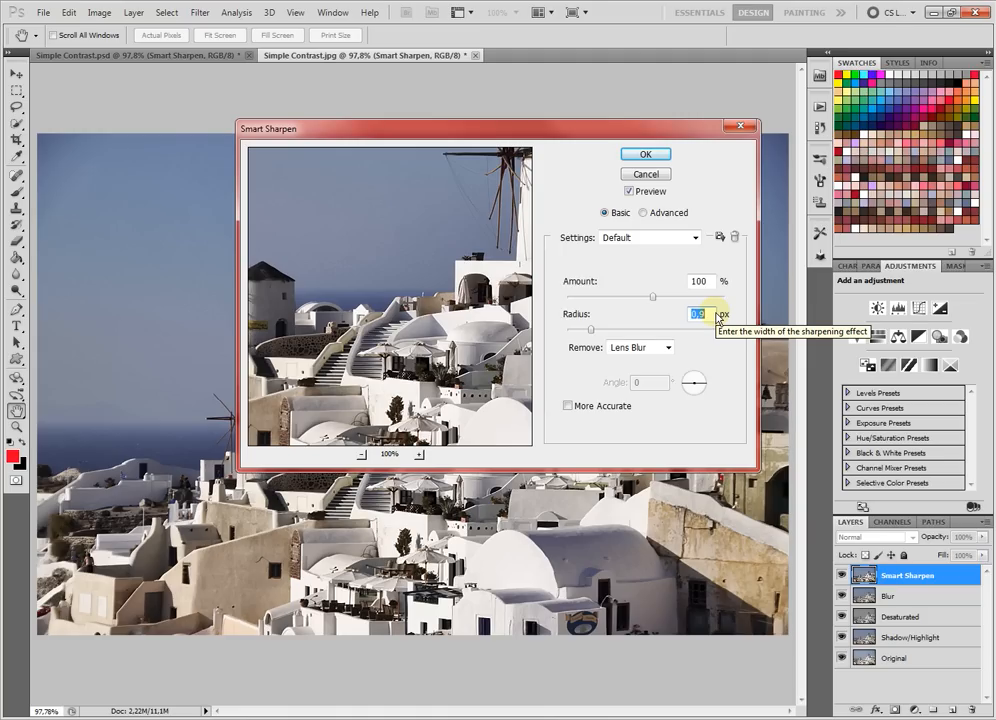
click(382, 349)
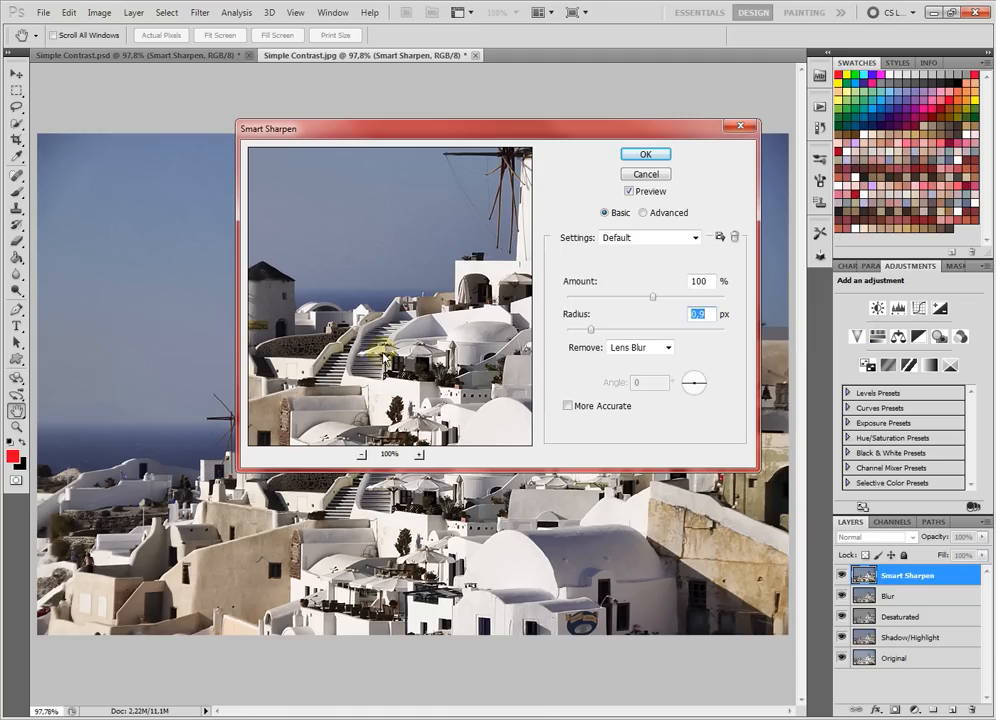
drag(411, 385, 420, 368)
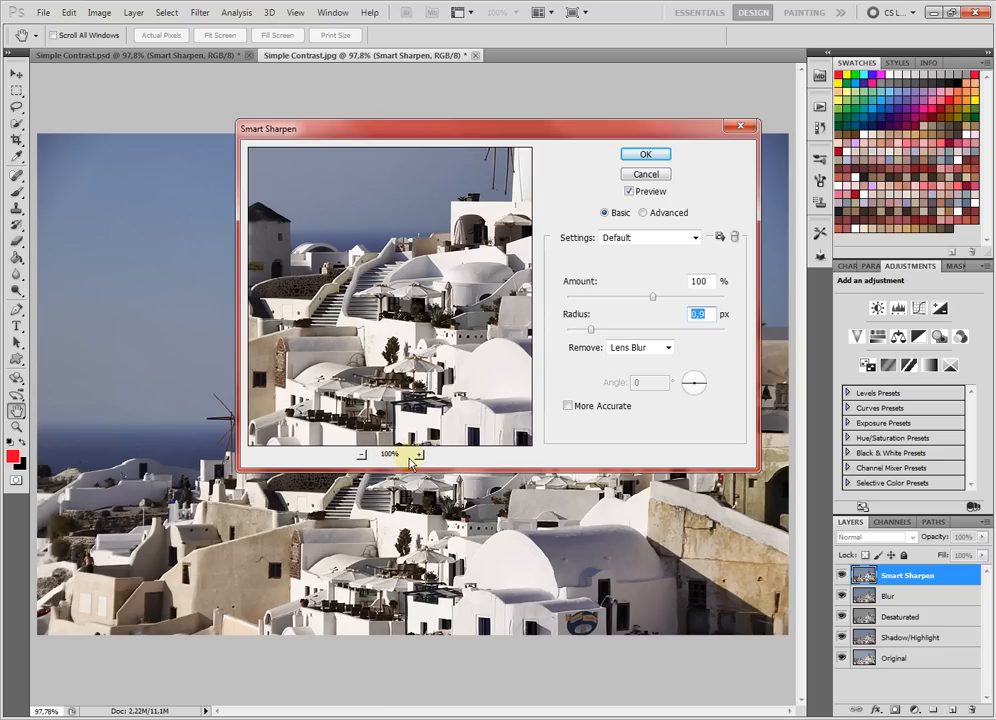
click(359, 425)
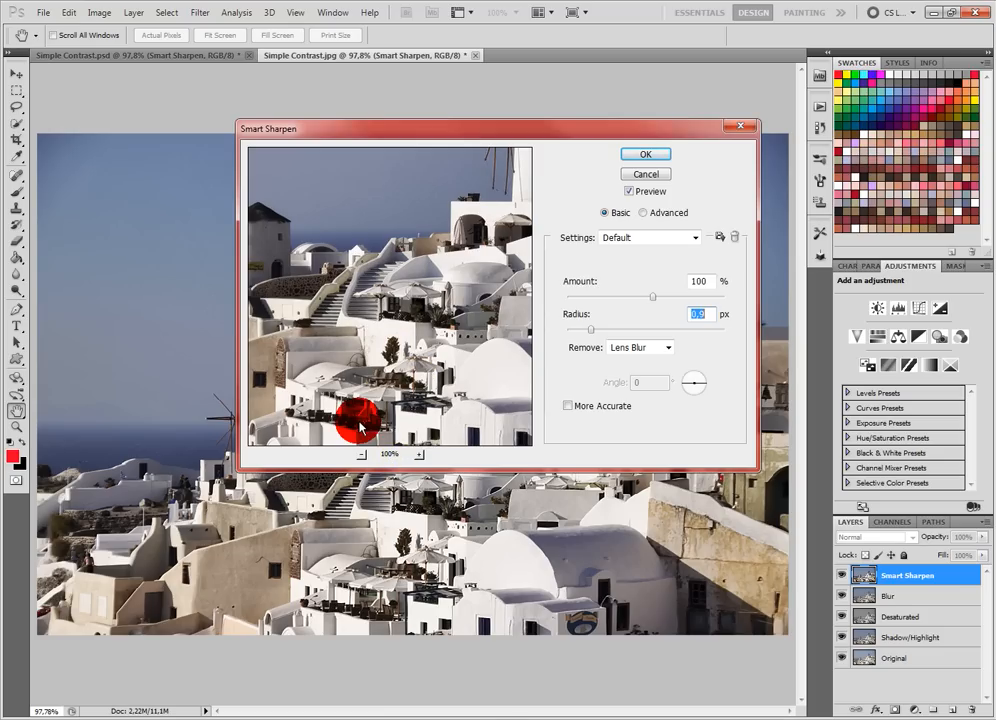
click(421, 456)
click(421, 456)
click(421, 456)
click(421, 456)
click(421, 456)
click(421, 456)
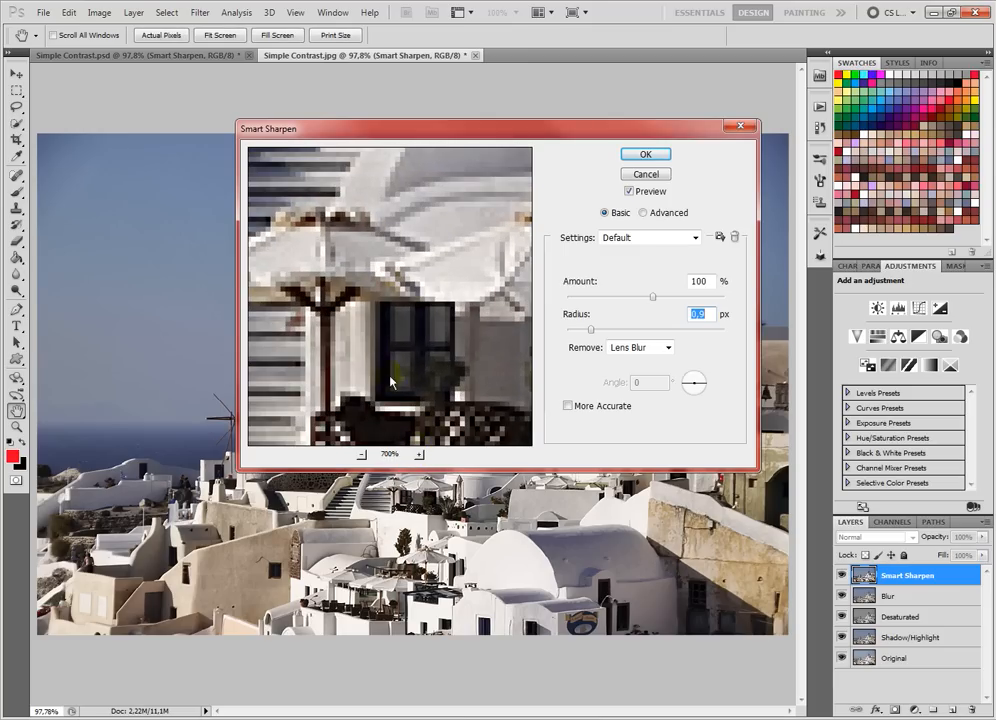
click(361, 455)
click(361, 455)
click(361, 455)
click(361, 455)
click(361, 455)
click(361, 455)
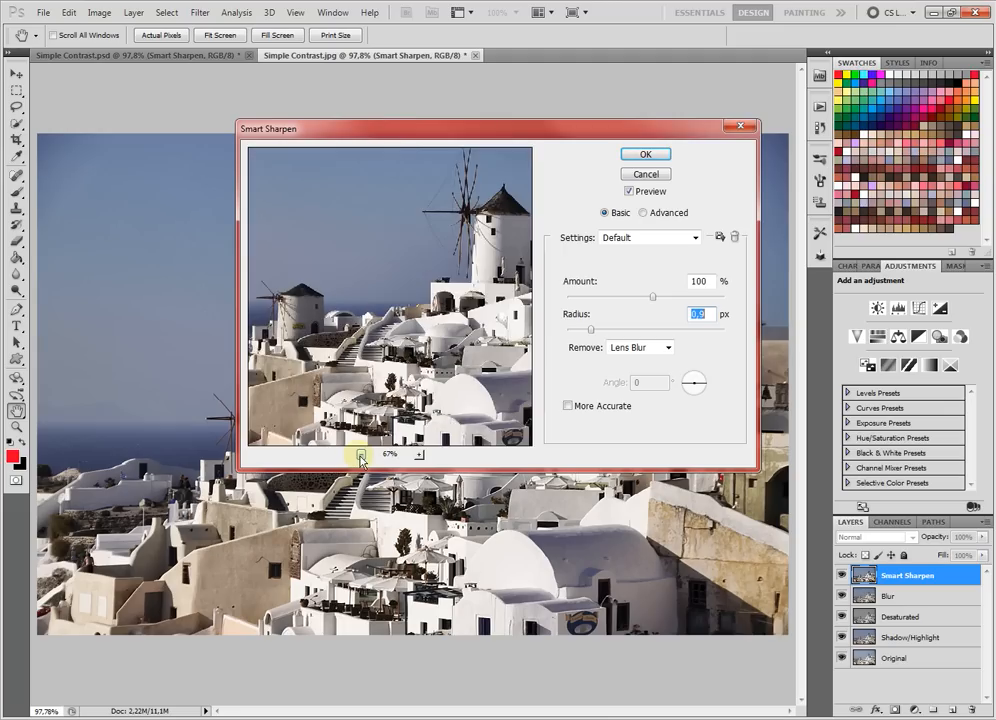
click(361, 455)
click(400, 322)
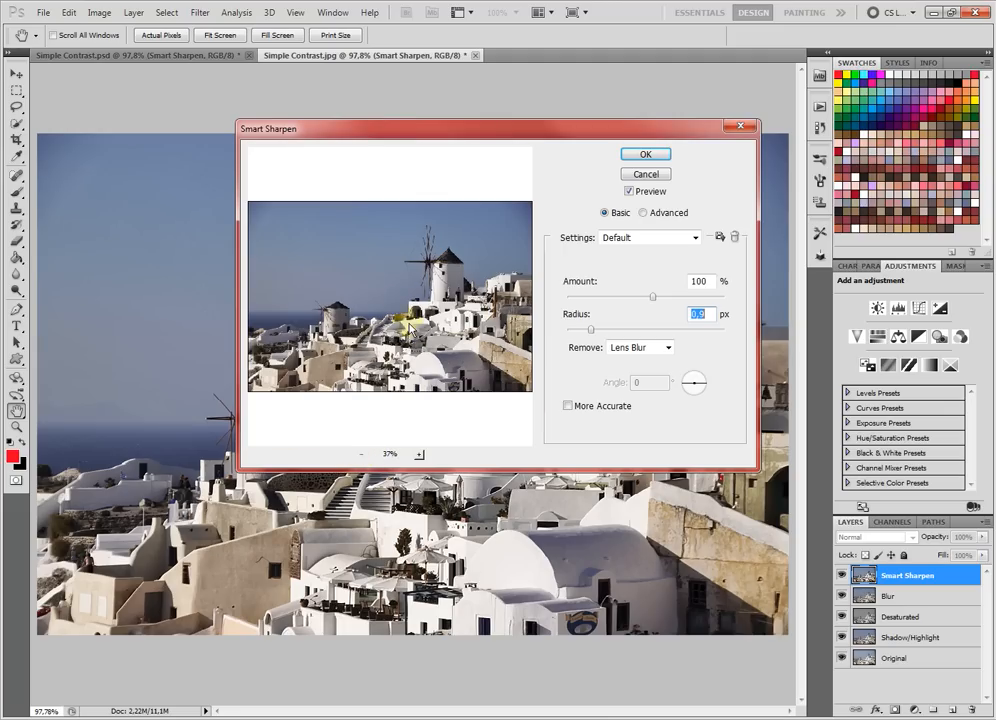
click(419, 455)
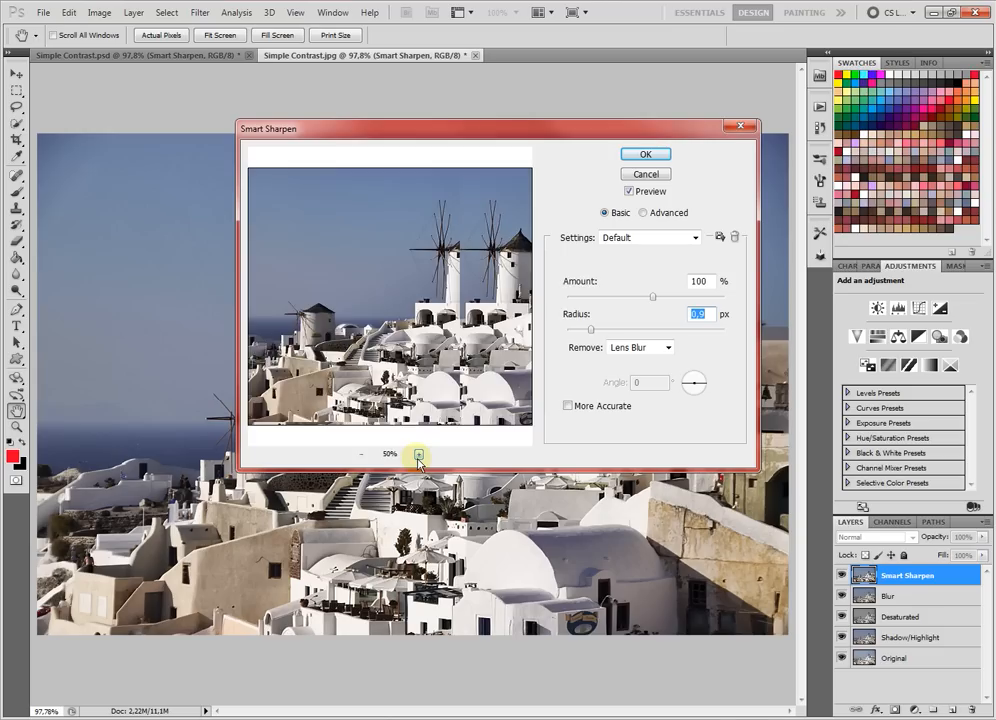
click(419, 455)
click(419, 457)
click(361, 455)
click(427, 384)
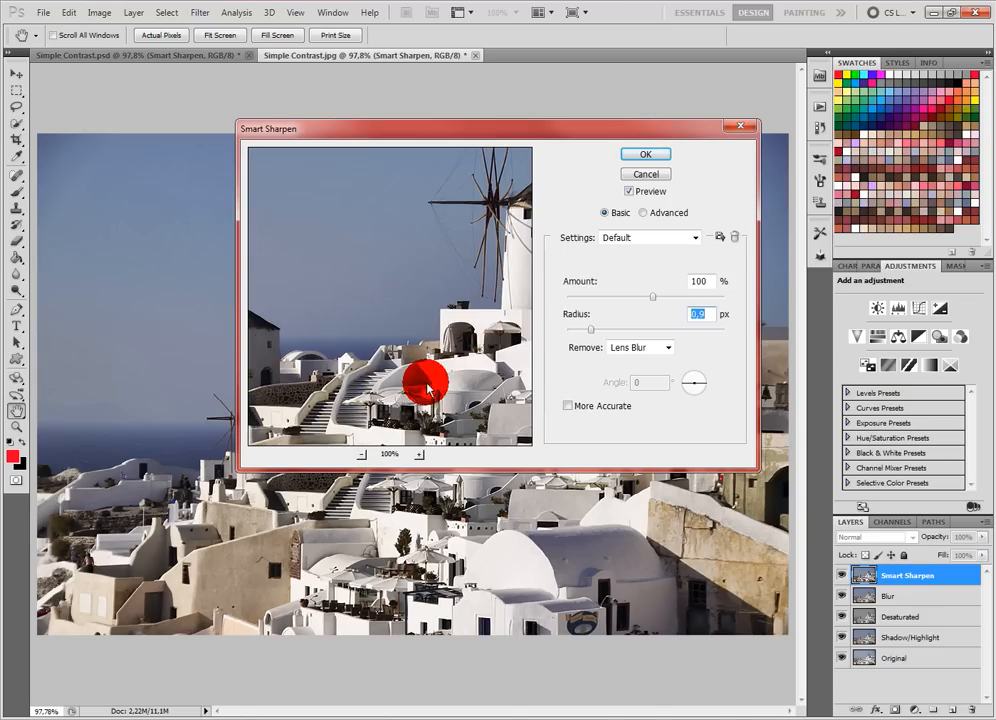
click(647, 157)
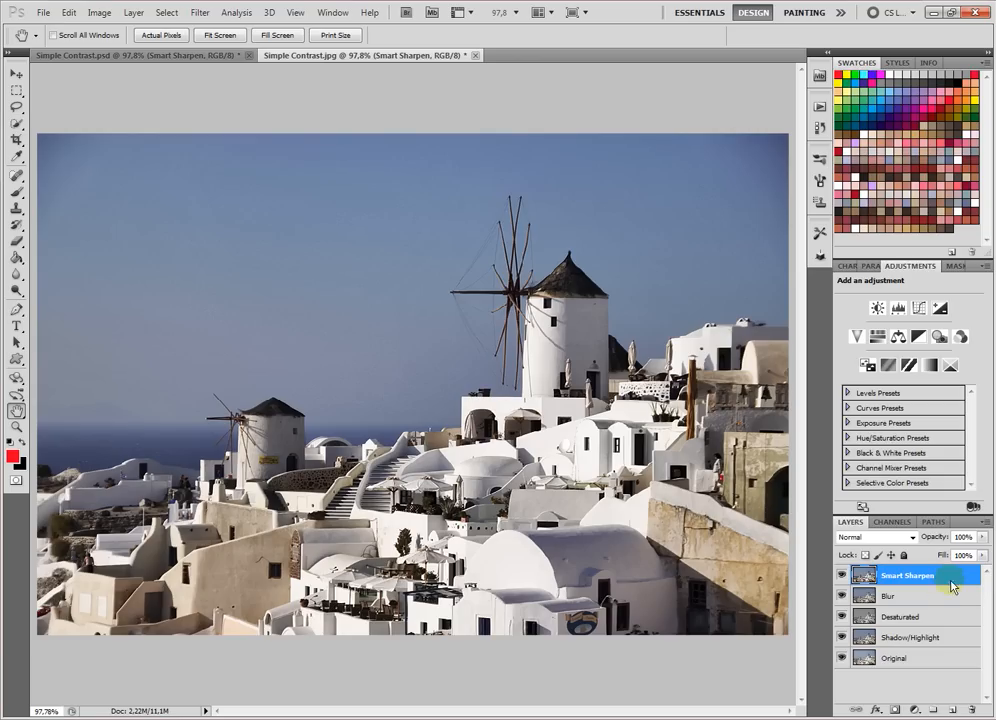
Step: Delete the Smart Sharpen layer and convert the Blur, Desaturated and Shadow/Highlight layers together into a Smart Object
drag(956, 577, 971, 709)
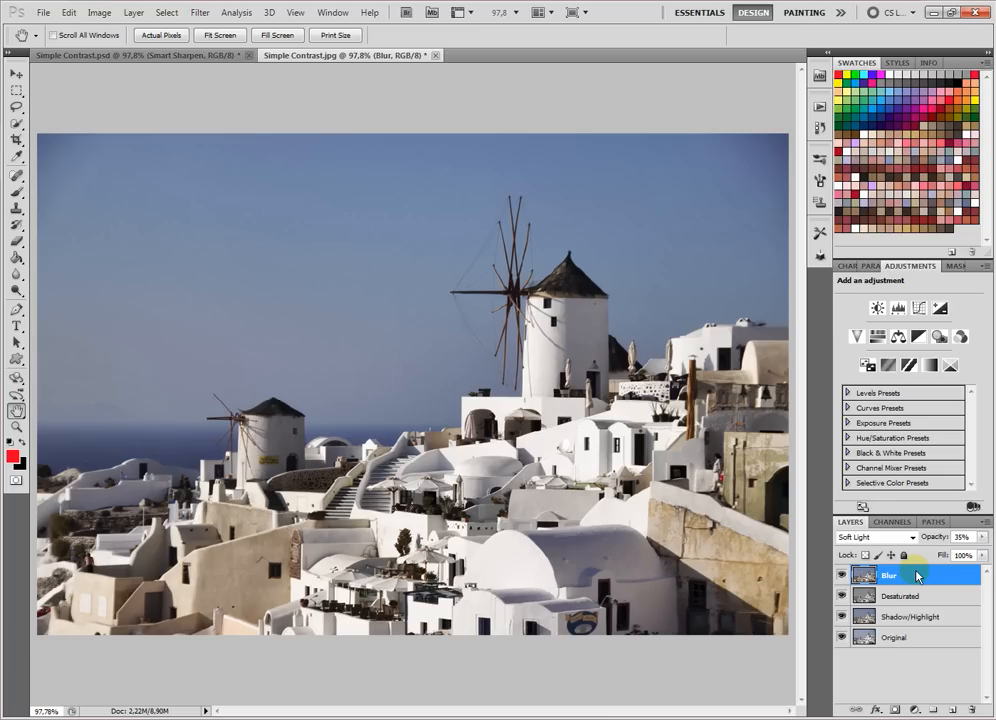
shift+click(953, 619)
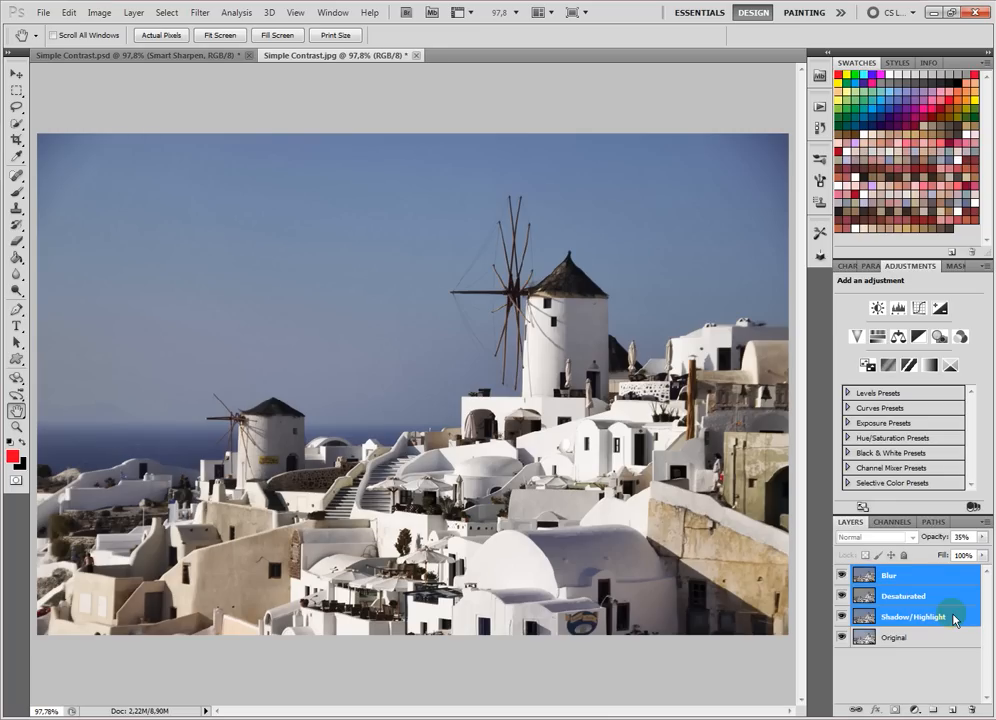
right_click(905, 598)
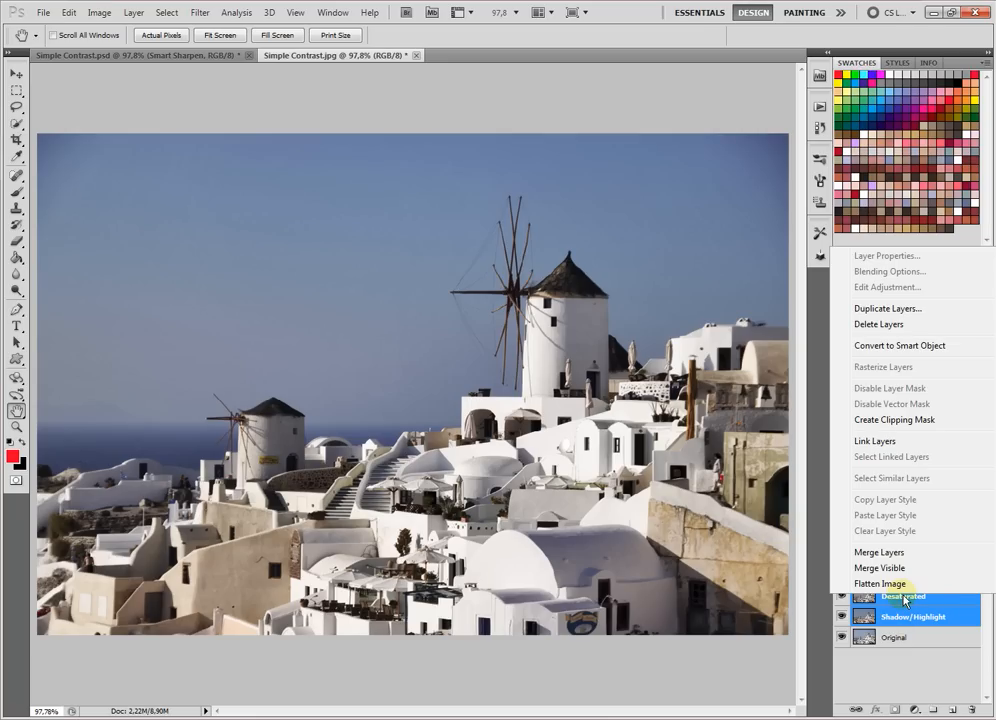
click(889, 348)
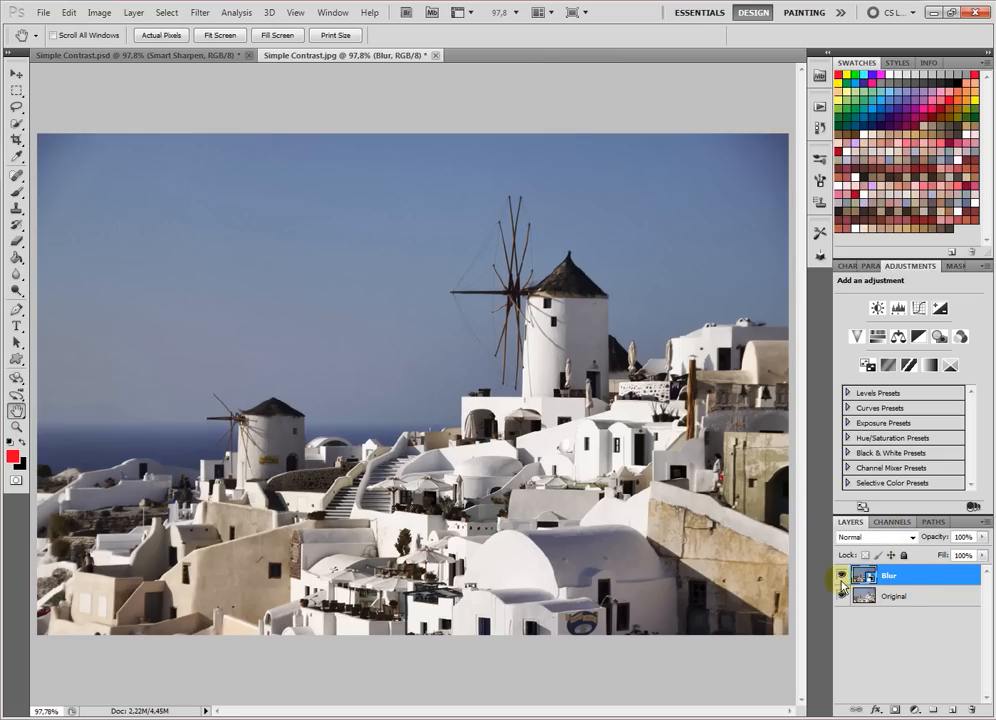
Step: Apply Smart Sharpen to the Blur Smart Object with Amount 100%, Radius 0.9 px and Remove set to Lens Blur
click(200, 13)
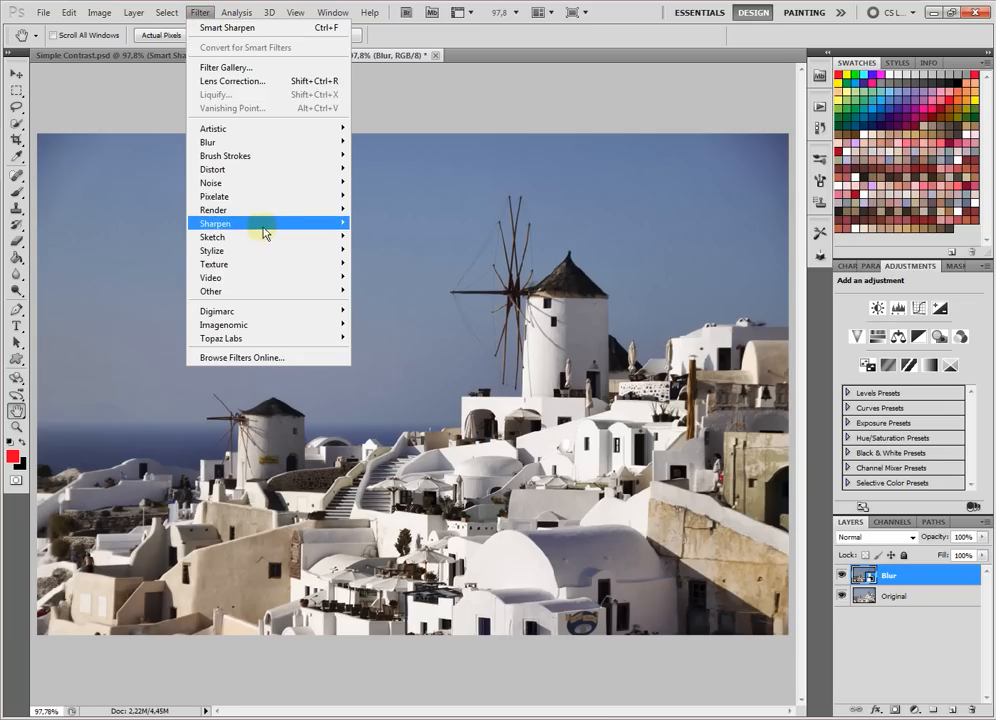
mouse_move(260, 223)
click(398, 265)
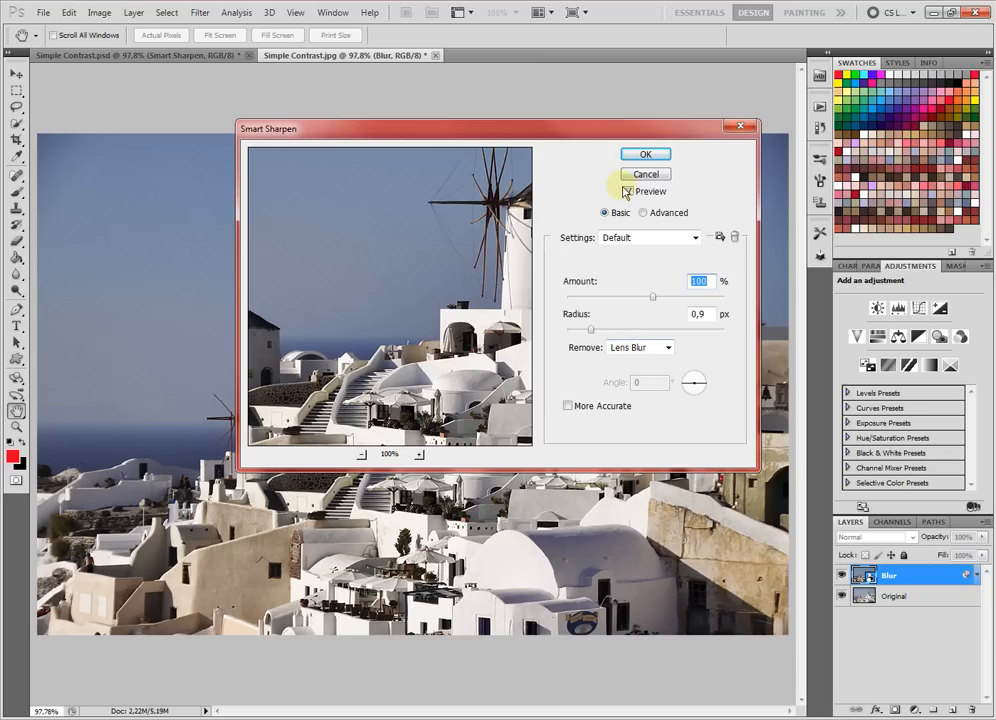
click(634, 156)
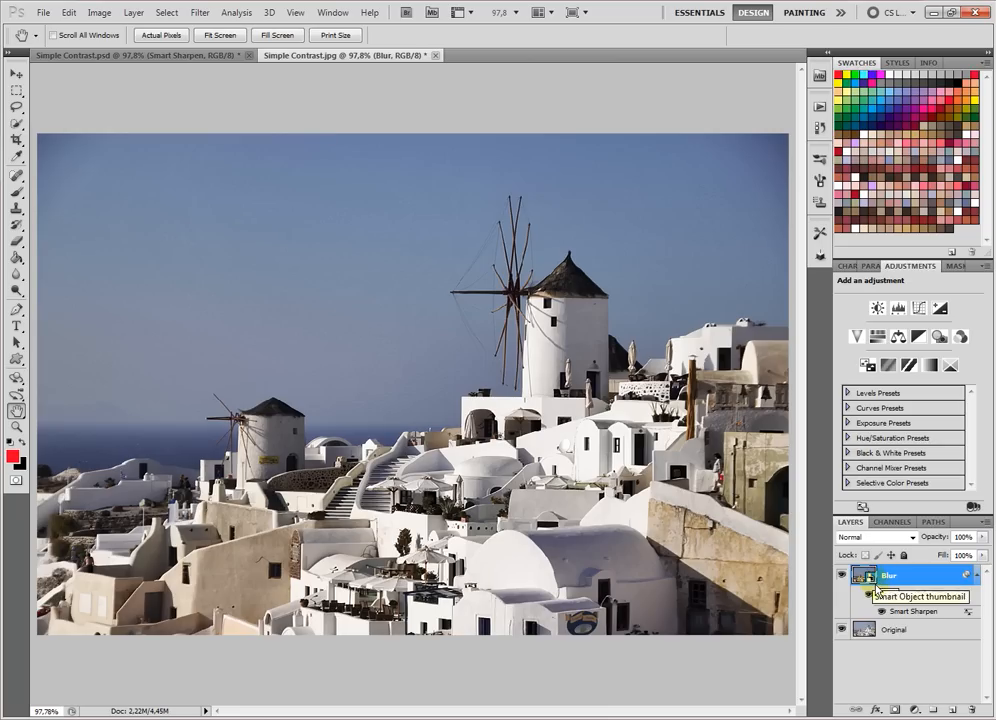
Step: Open the contents of the Blur Smart Object and raise the opacity of its Blur layer to 50% and Desaturated layer to 92%
double_click(866, 577)
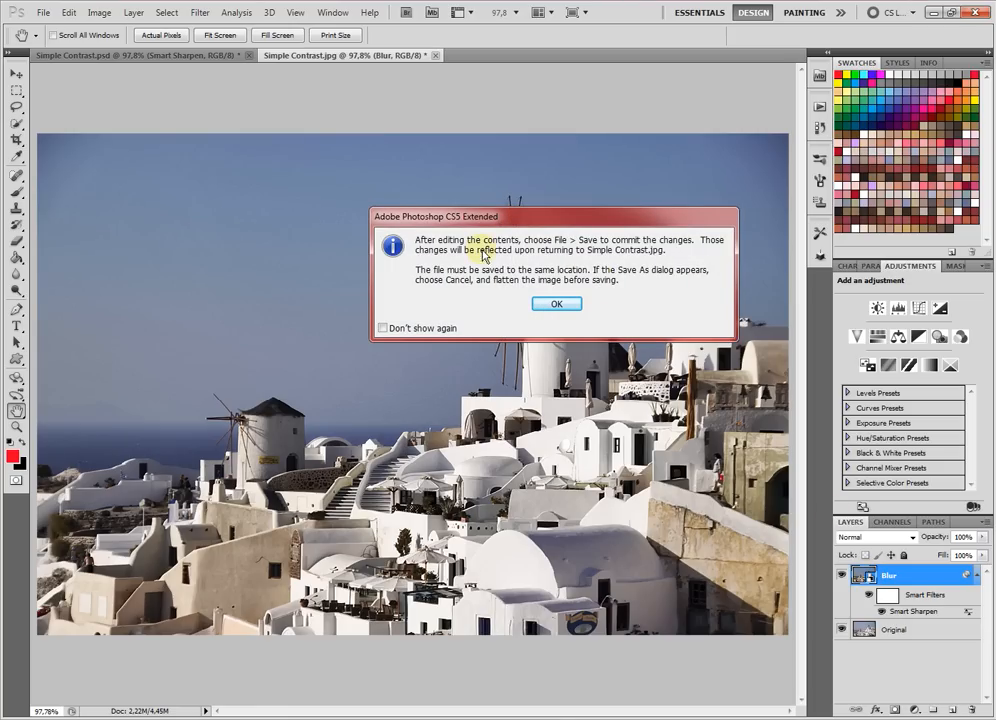
click(557, 305)
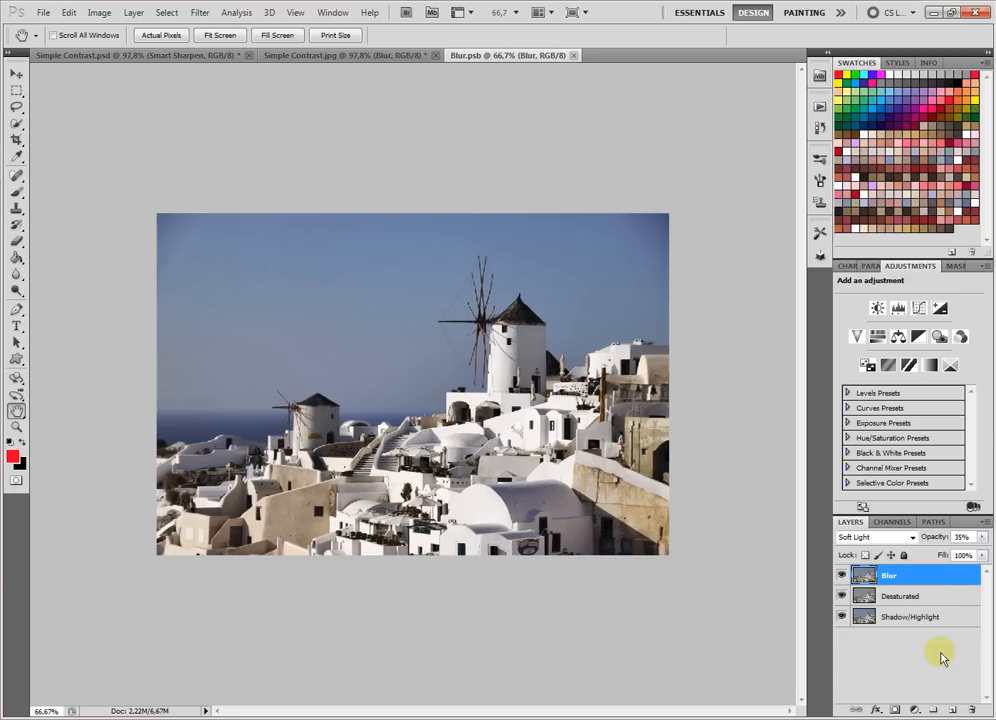
mouse_move(944, 540)
mouse_down()
mouse_move(925, 542)
mouse_move(952, 541)
mouse_move(940, 541)
mouse_up()
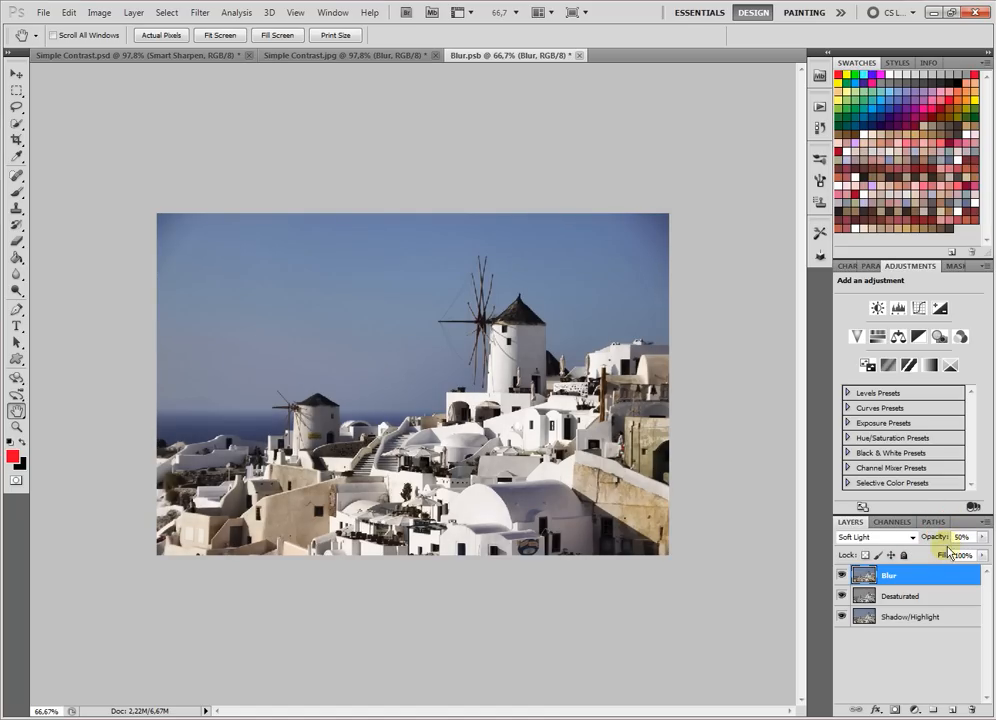
click(905, 596)
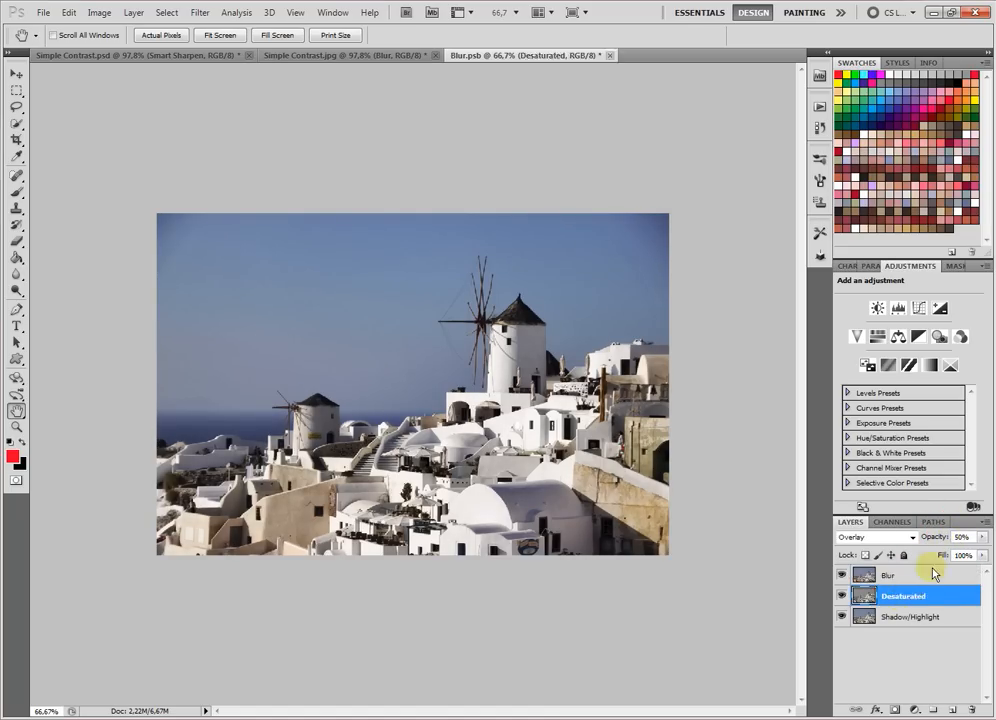
drag(940, 538, 960, 544)
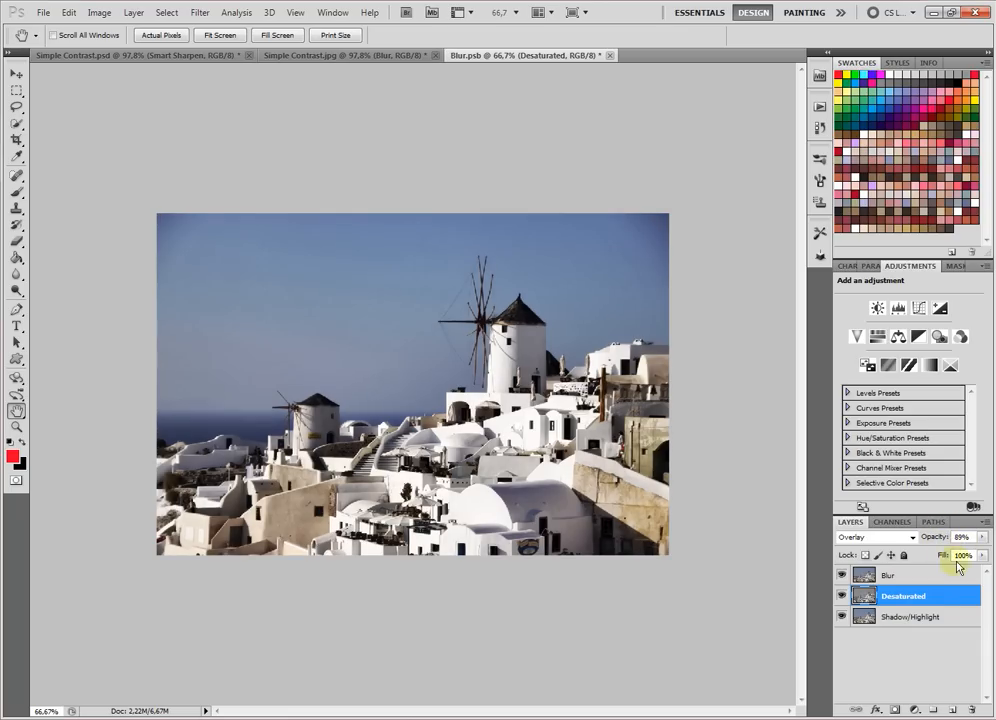
Step: Set the Blur layer's opacity to 67% in Blur.psb and close the document, saving its changes
click(907, 575)
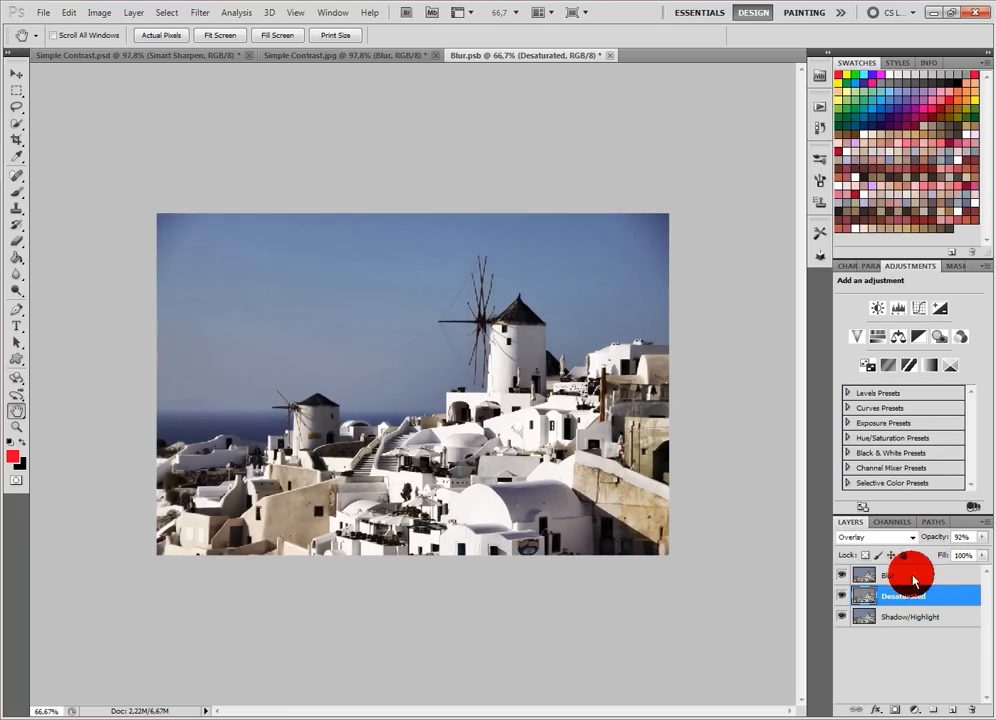
drag(943, 540, 956, 540)
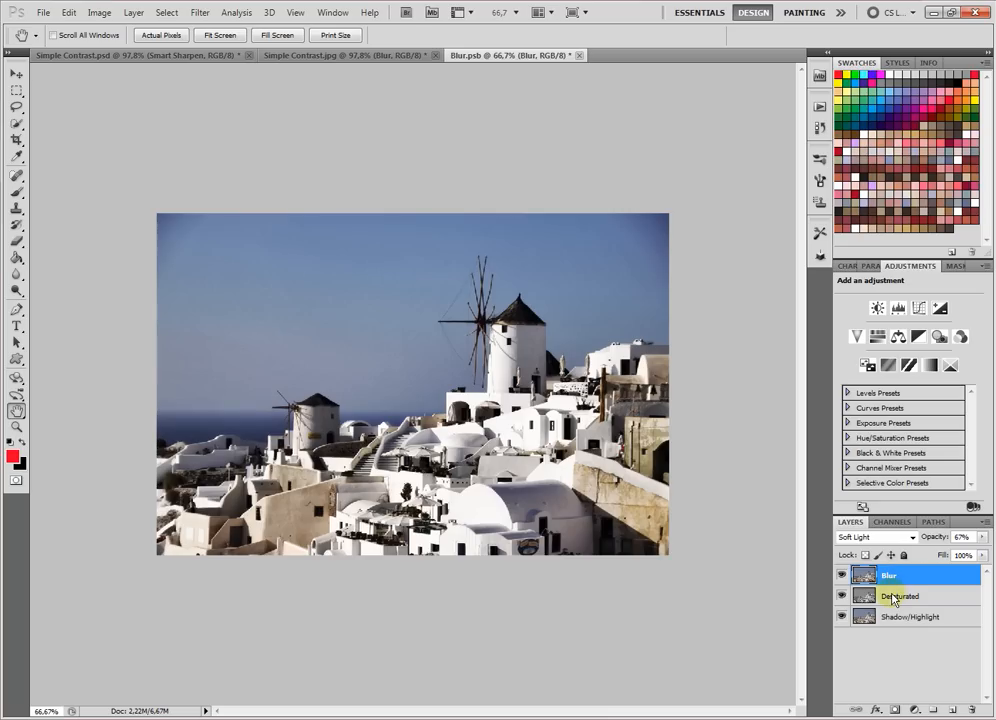
click(579, 56)
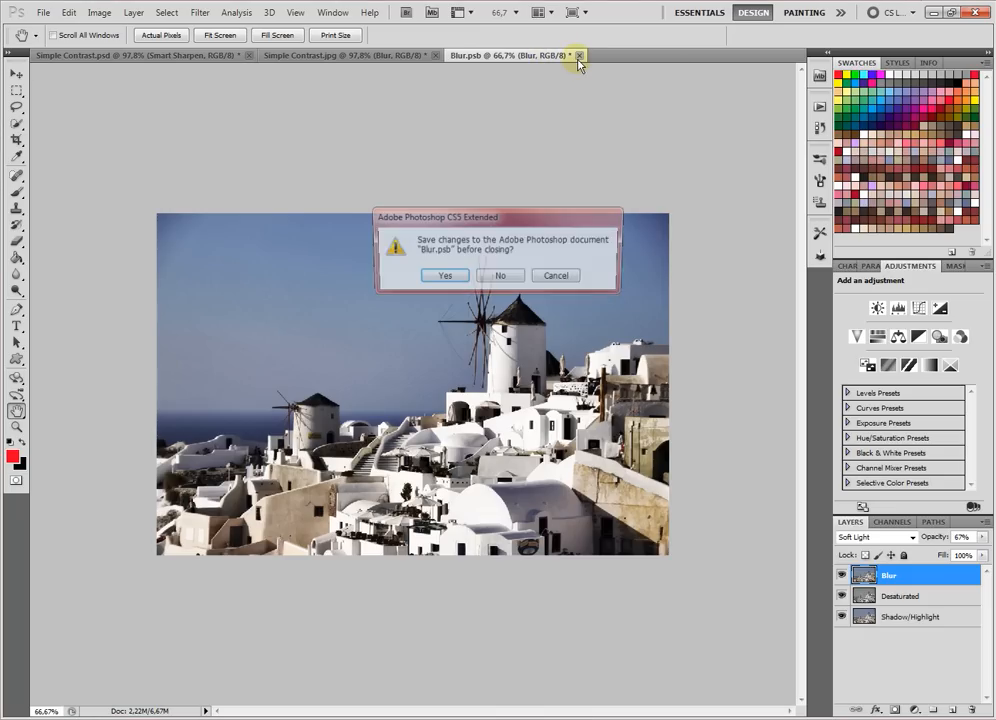
click(446, 278)
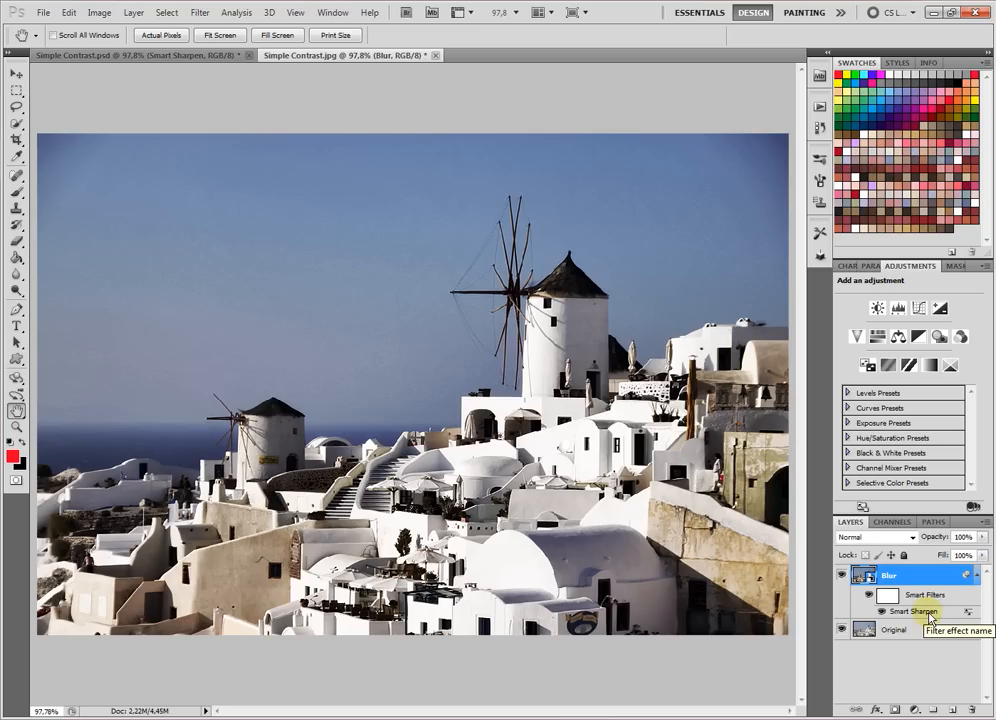
Step: Compare the windmill photo with the Blur Smart Object's Smart Filters hidden and shown
click(873, 594)
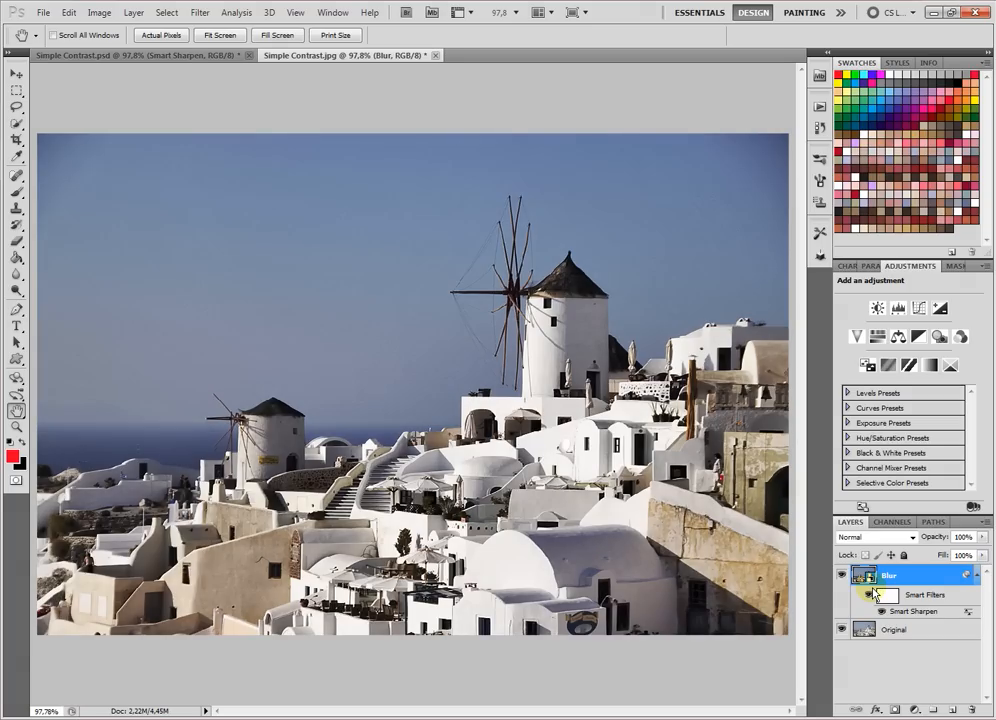
click(873, 594)
click(873, 594)
click(873, 594)
click(873, 594)
click(873, 594)
click(873, 594)
click(873, 594)
click(873, 594)
click(873, 594)
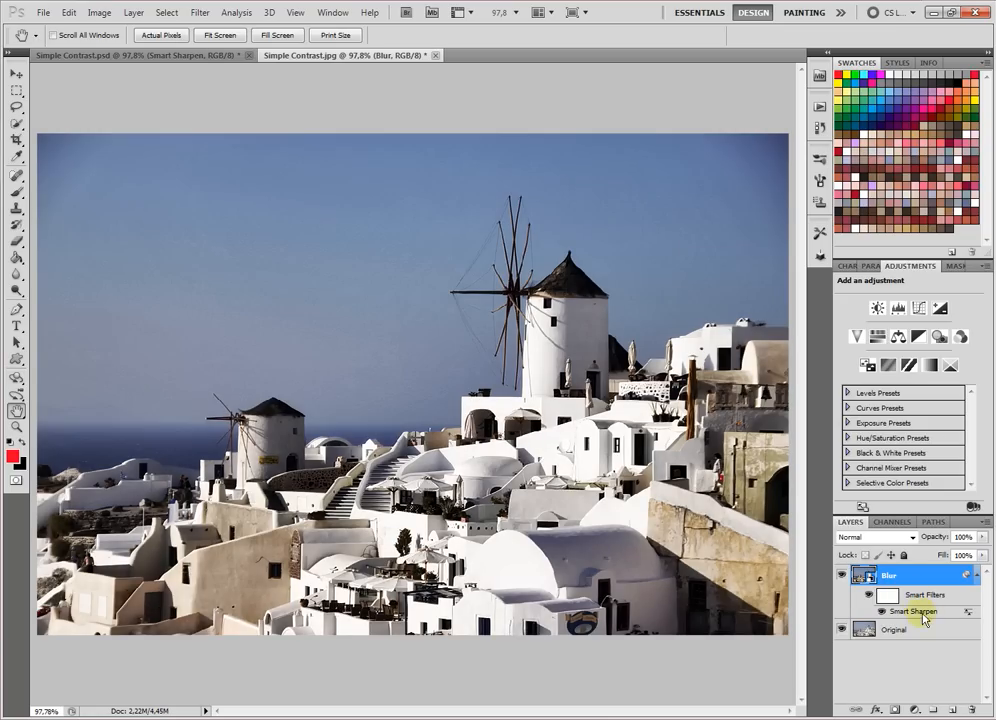